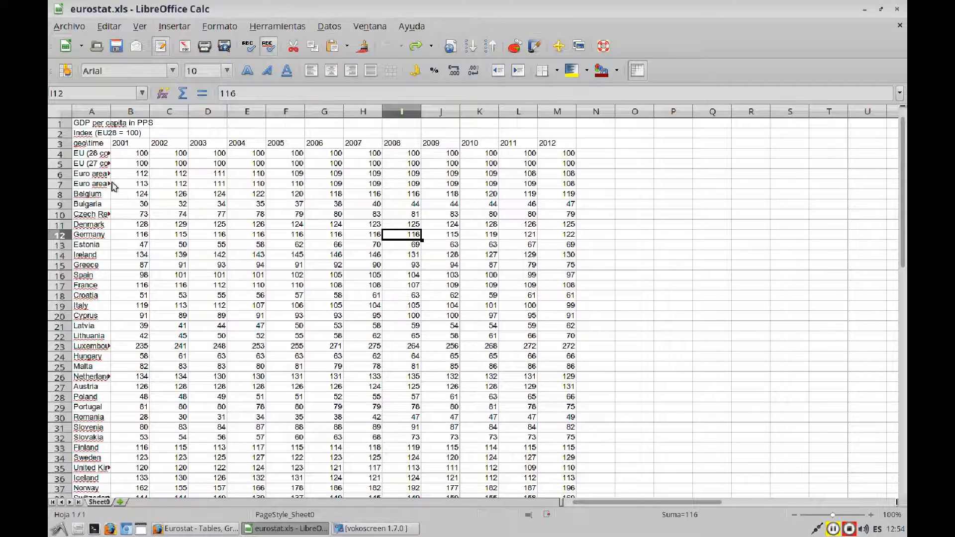
- Delete rows 52 and 53 holding the hyperlink and the general disclaimer below the data table
{"action": "scroll", "coordinate": [114, 197], "scroll_direction": "down", "scroll_amount": 2}
{"action": "scroll", "coordinate": [124, 204], "scroll_direction": "down", "scroll_amount": 4}
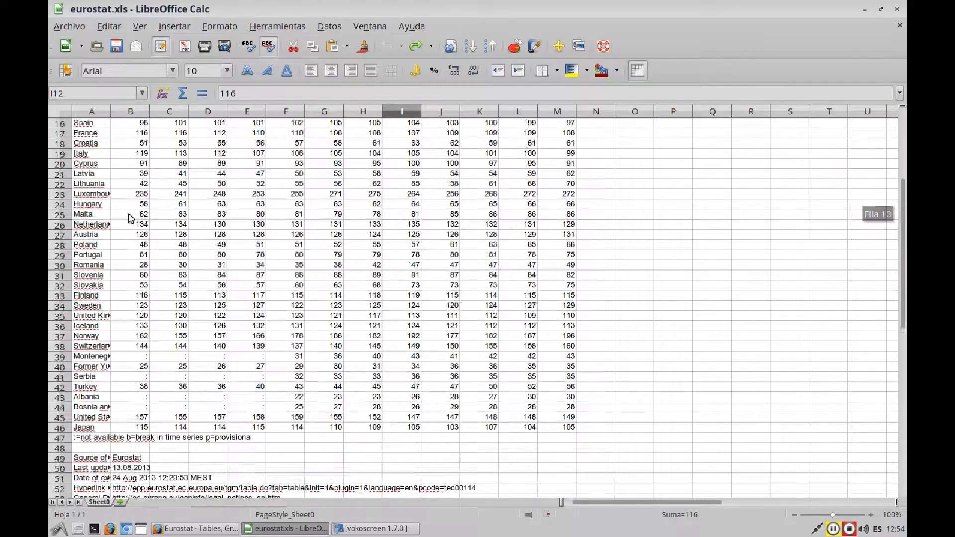
{"action": "scroll", "coordinate": [147, 308], "scroll_direction": "down", "scroll_amount": 3}
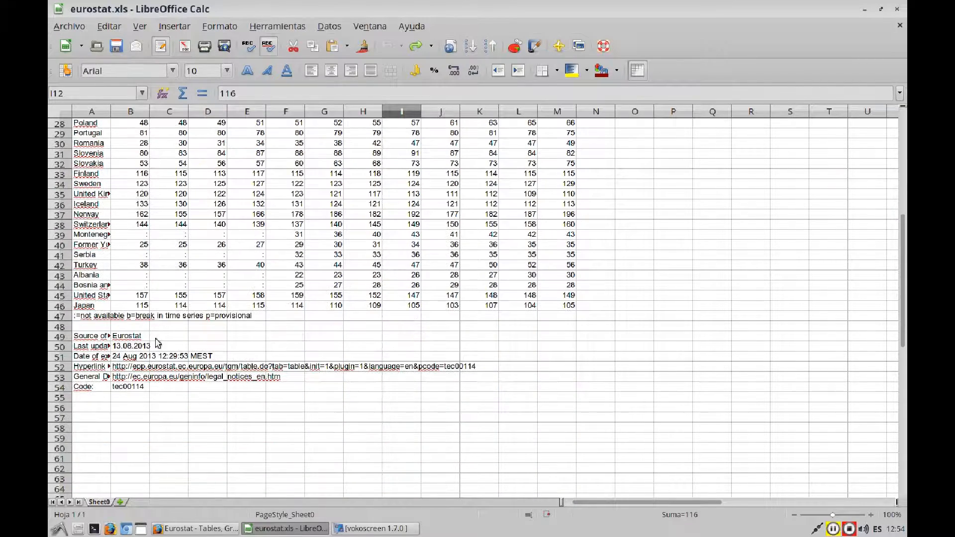
{"action": "left_click_drag", "start_coordinate": [69, 368], "coordinate": [82, 376]}
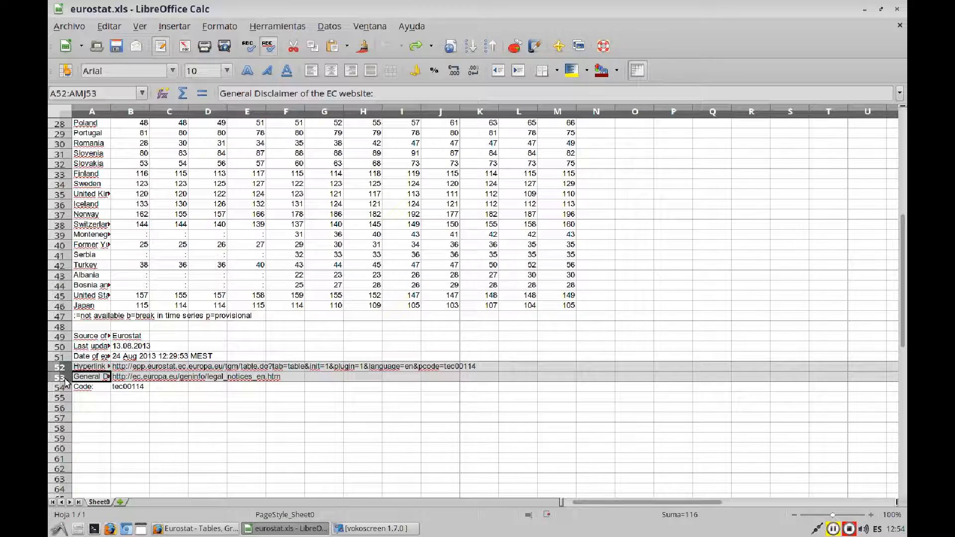
{"action": "right_click", "coordinate": [63, 380]}
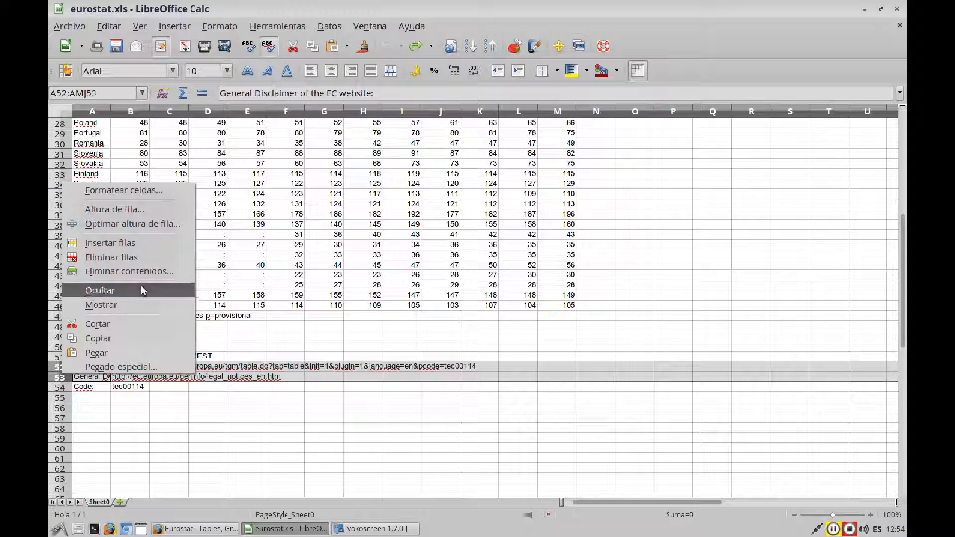
{"action": "left_click", "coordinate": [111, 257]}
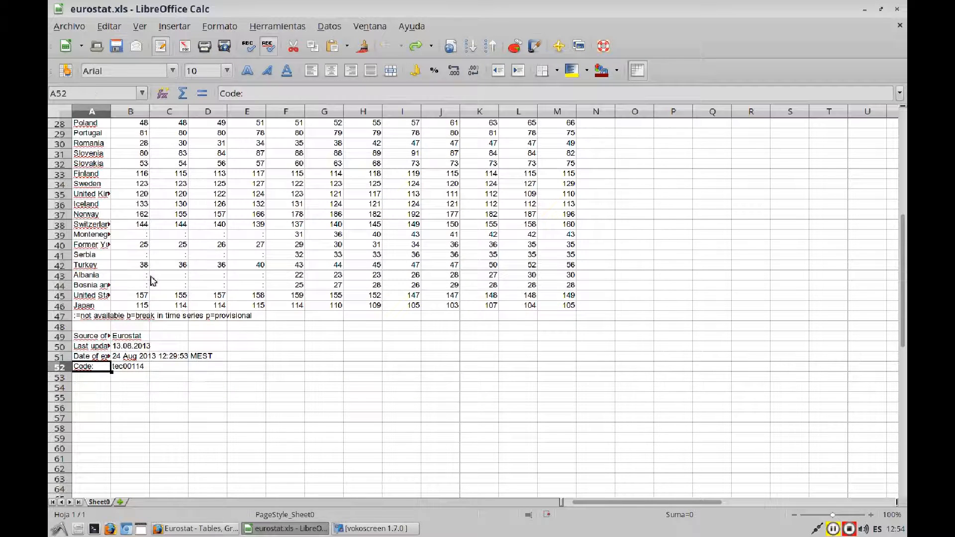
{"action": "left_click", "coordinate": [168, 343]}
- Apply optimal width to all columns of the sheet so each fits its contents
{"action": "scroll", "coordinate": [291, 266], "scroll_direction": "up", "scroll_amount": 6}
{"action": "scroll", "coordinate": [291, 266], "scroll_direction": "up", "scroll_amount": 3}
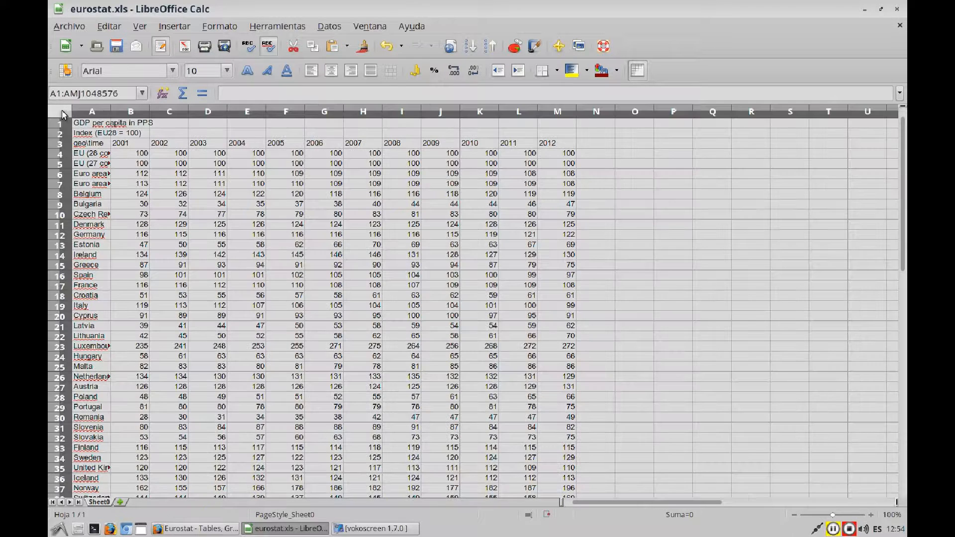
{"action": "left_click", "coordinate": [64, 114]}
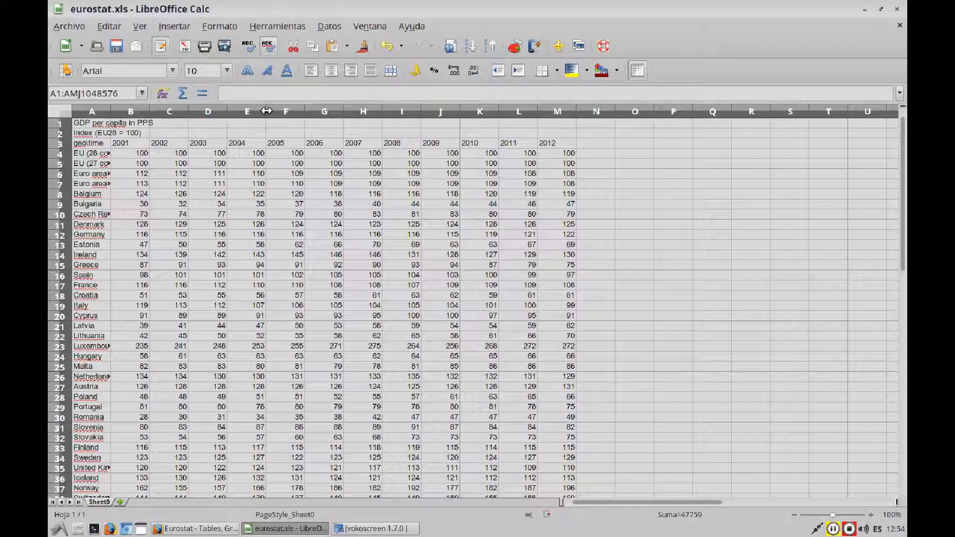
{"action": "double_click", "coordinate": [304, 109]}
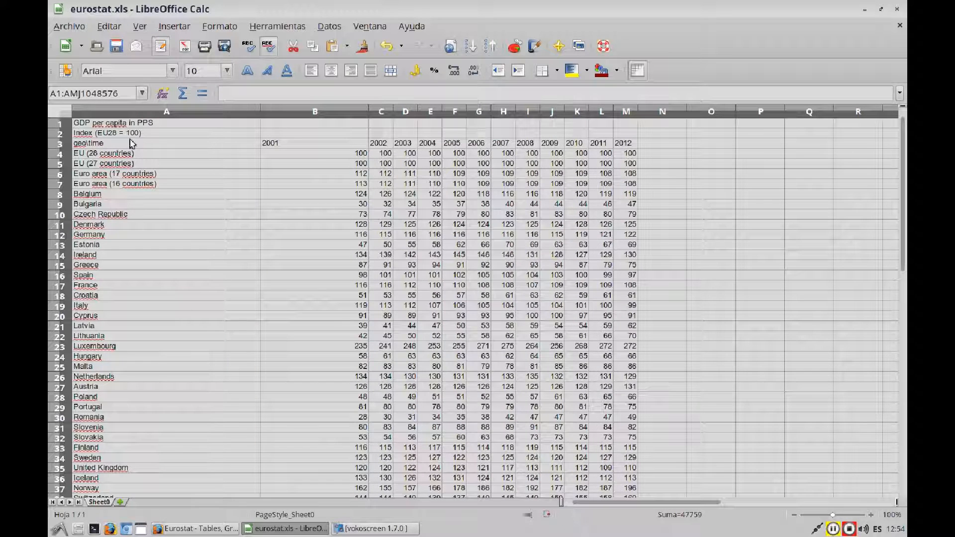
{"action": "left_click", "coordinate": [404, 174]}
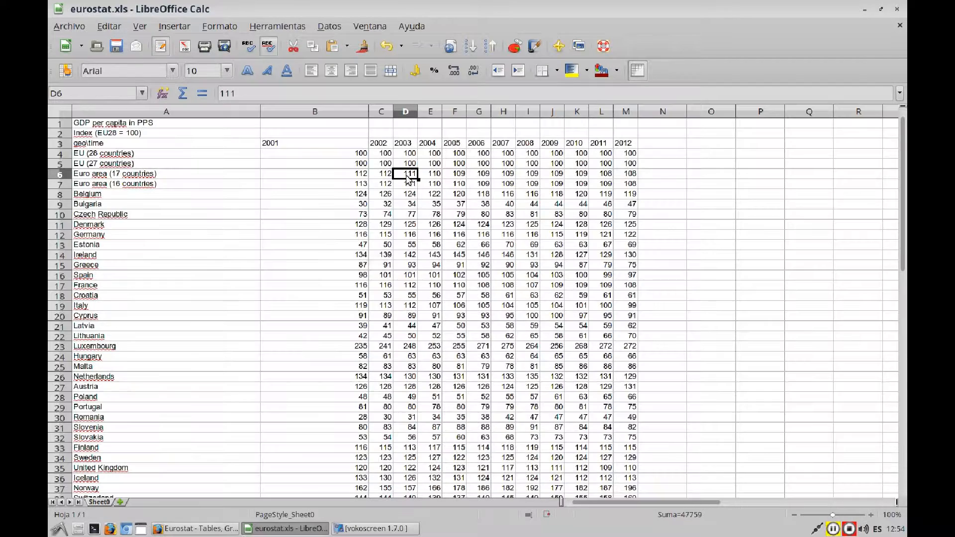
- Copy the width value of column C from its column width settings, leaving the column unchanged
{"action": "scroll", "coordinate": [340, 270], "scroll_direction": "down", "scroll_amount": 6}
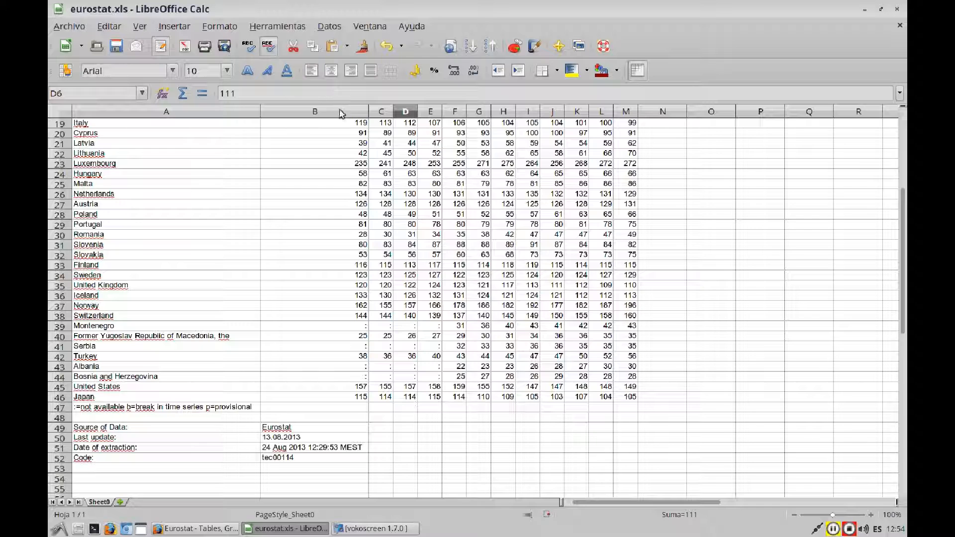
{"action": "right_click", "coordinate": [376, 115]}
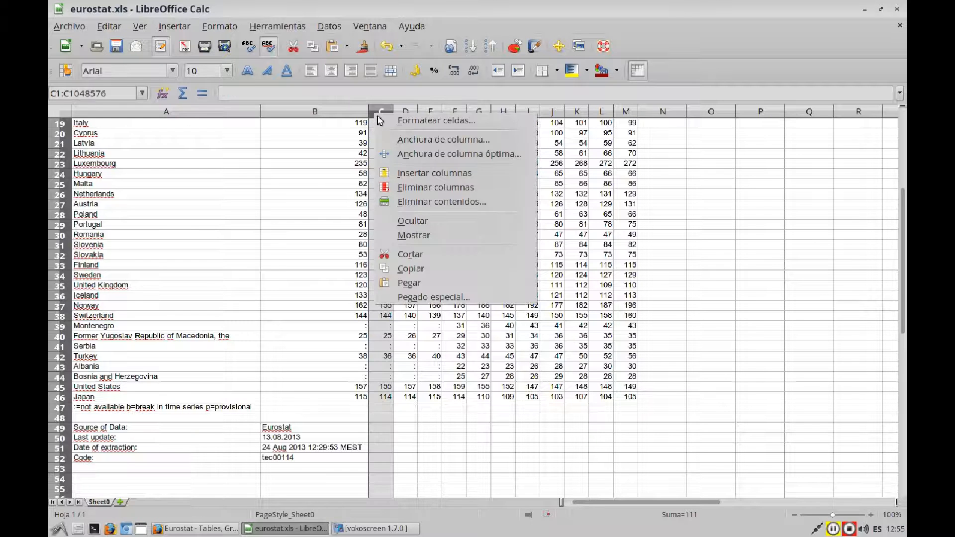
{"action": "left_click", "coordinate": [393, 141]}
{"action": "left_click_drag", "start_coordinate": [437, 241], "coordinate": [390, 239]}
{"action": "key", "text": "ctrl+c"}
{"action": "right_click", "coordinate": [390, 239]}
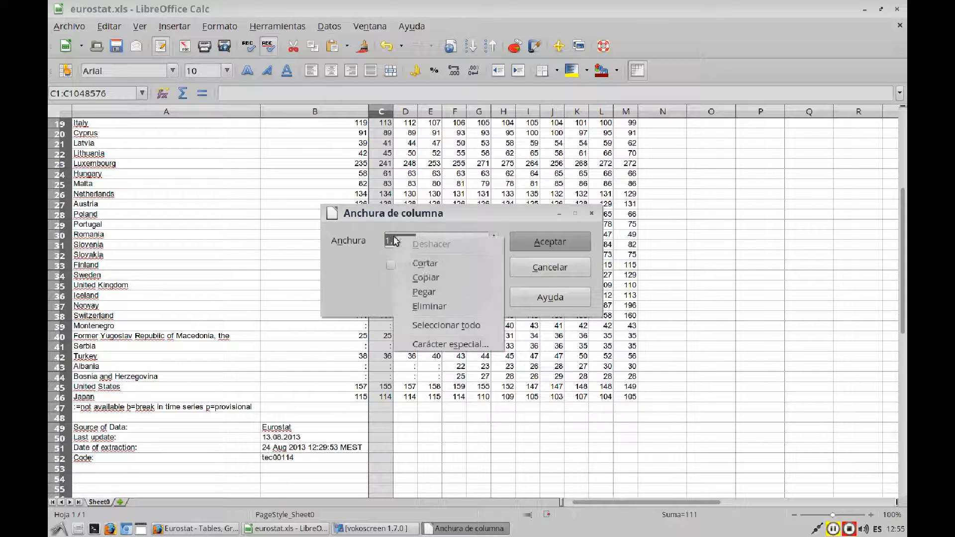
{"action": "left_click", "coordinate": [429, 289]}
{"action": "double_click", "coordinate": [433, 243]}
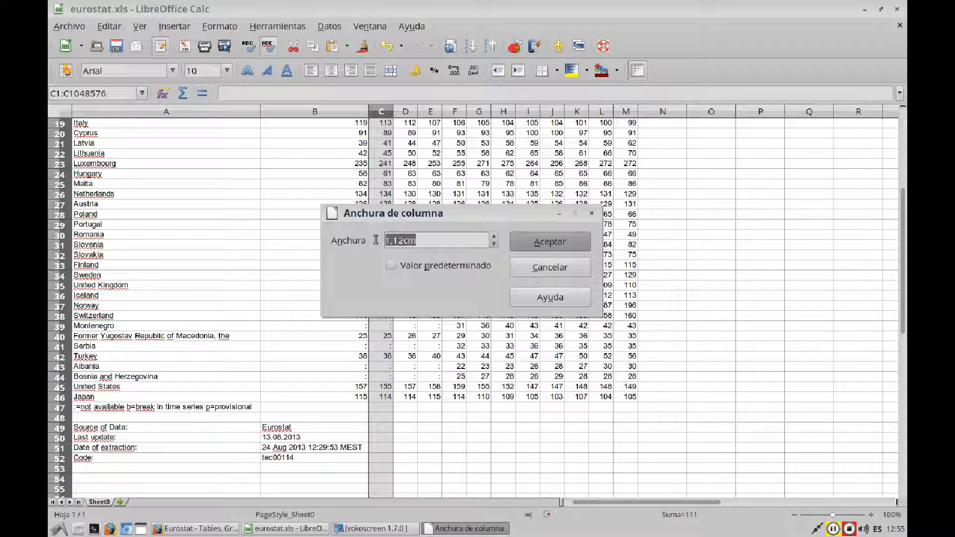
{"action": "right_click", "coordinate": [404, 242]}
{"action": "left_click", "coordinate": [420, 281]}
{"action": "left_click", "coordinate": [533, 269]}
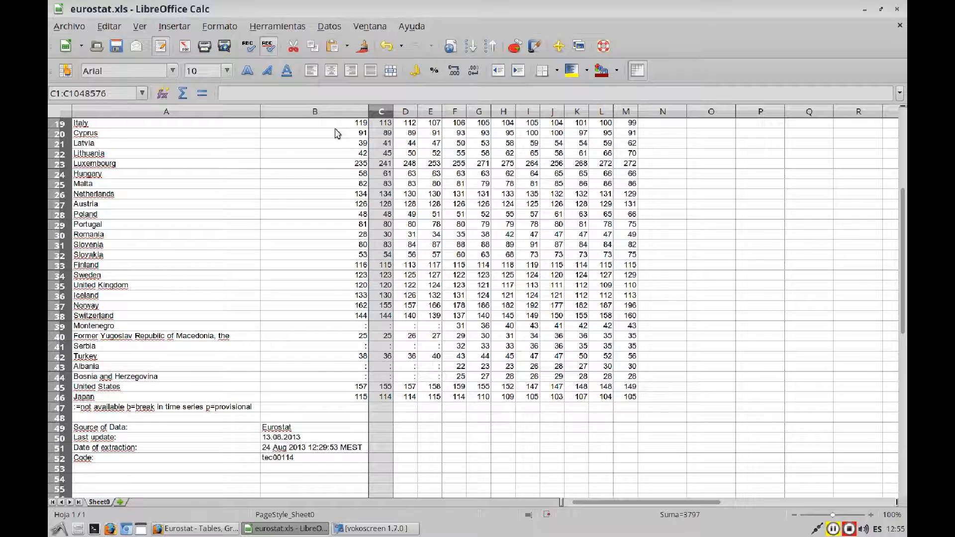
- Set column B to the same width as column C, using the copied value
{"action": "left_click", "coordinate": [320, 111]}
{"action": "right_click", "coordinate": [320, 112]}
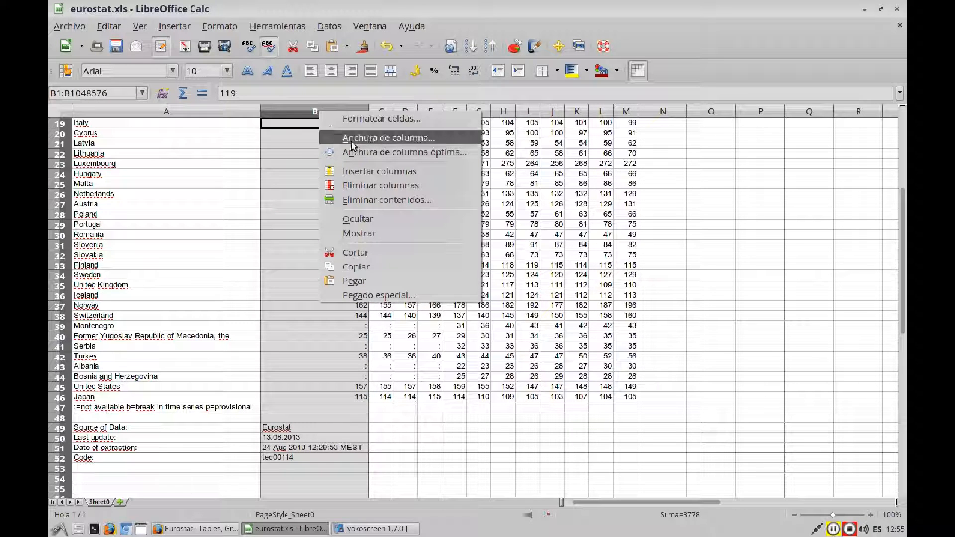
{"action": "left_click", "coordinate": [388, 139]}
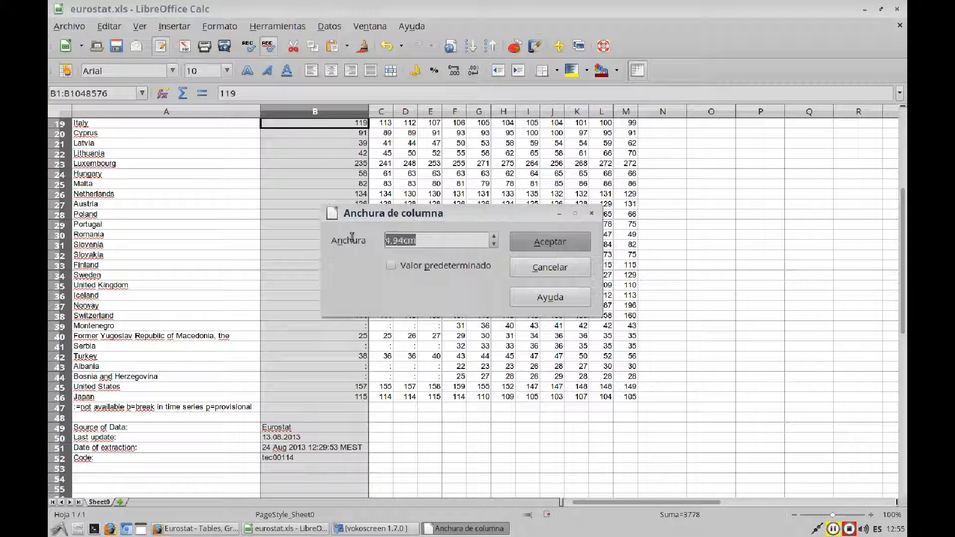
{"action": "type", "text": "1,13cm"}
{"action": "left_click", "coordinate": [550, 242]}
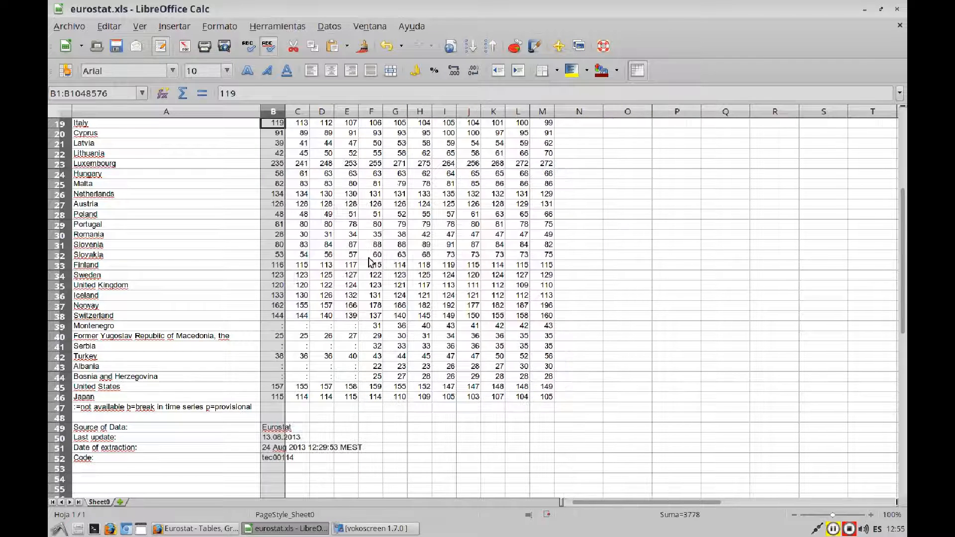
{"action": "left_click", "coordinate": [326, 286]}
- Center the year headings from 2001 to 2012 in cells B3:M3
{"action": "scroll", "coordinate": [224, 331], "scroll_direction": "down", "scroll_amount": 2}
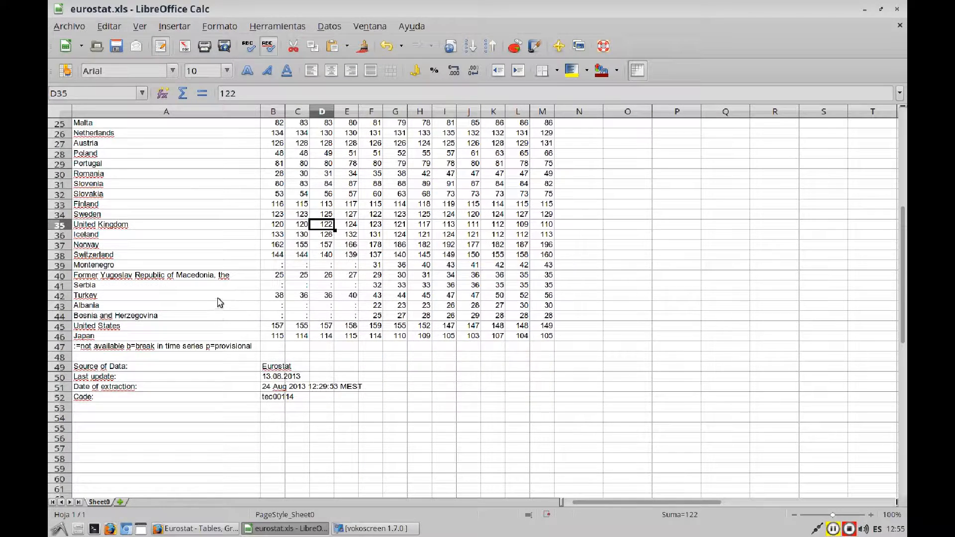
{"action": "scroll", "coordinate": [230, 270], "scroll_direction": "up", "scroll_amount": 8}
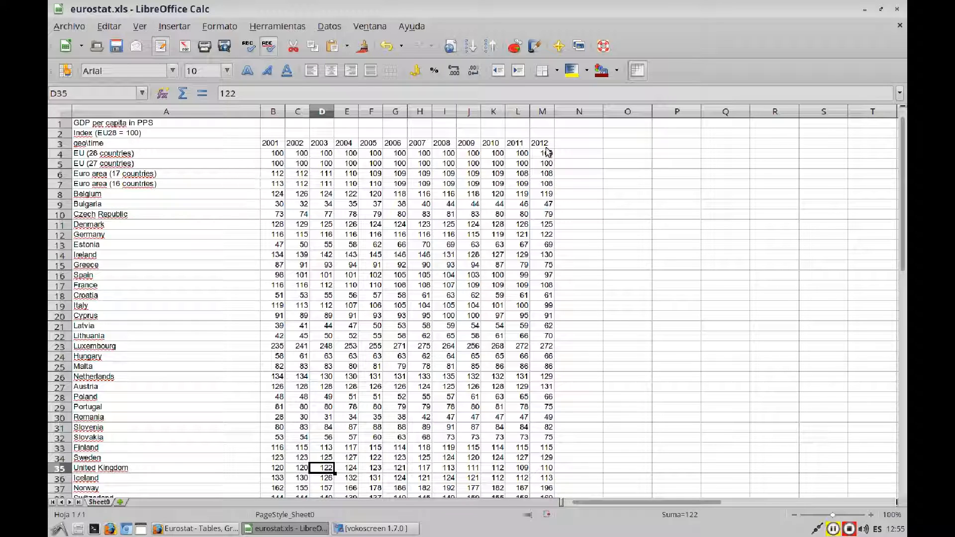
{"action": "left_click_drag", "start_coordinate": [547, 149], "coordinate": [273, 144]}
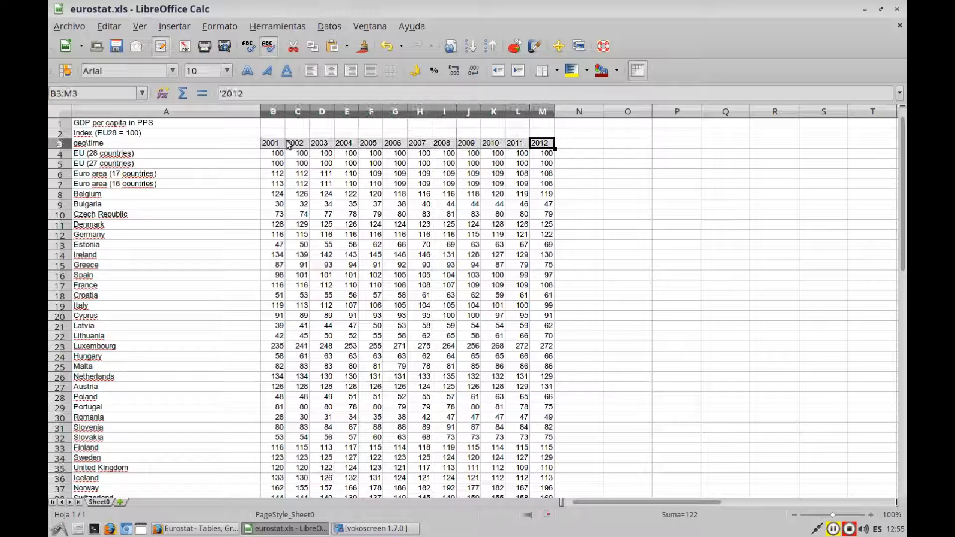
{"action": "left_click", "coordinate": [331, 72]}
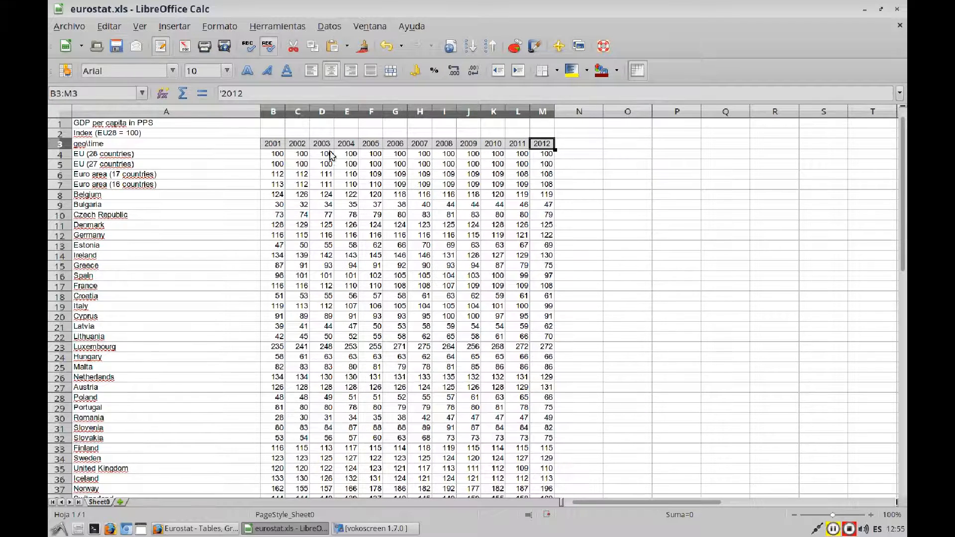
{"action": "left_click", "coordinate": [321, 195]}
- Make the header row A3:M3 bold, including the geo\time label and all years
{"action": "left_click_drag", "start_coordinate": [541, 144], "coordinate": [215, 150]}
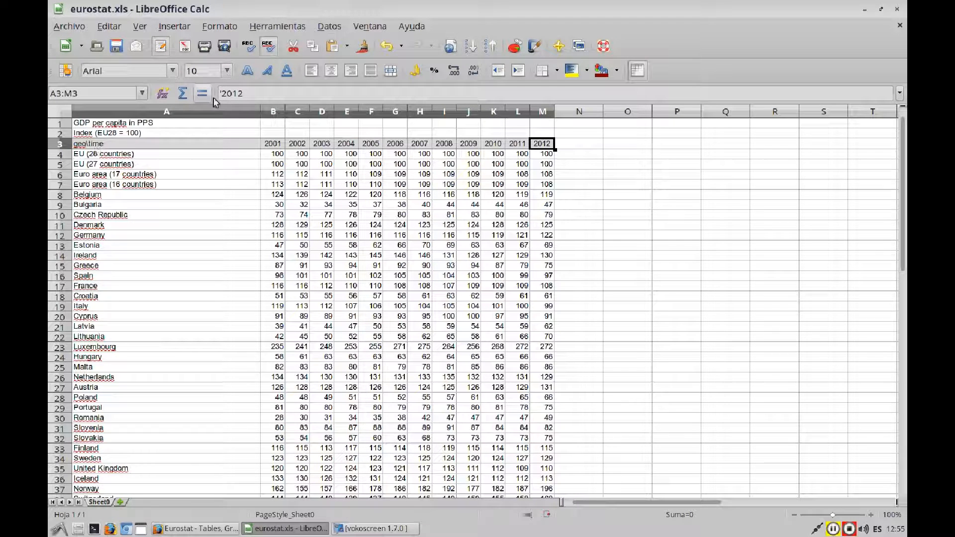
{"action": "left_click", "coordinate": [247, 70]}
{"action": "left_click", "coordinate": [172, 184]}
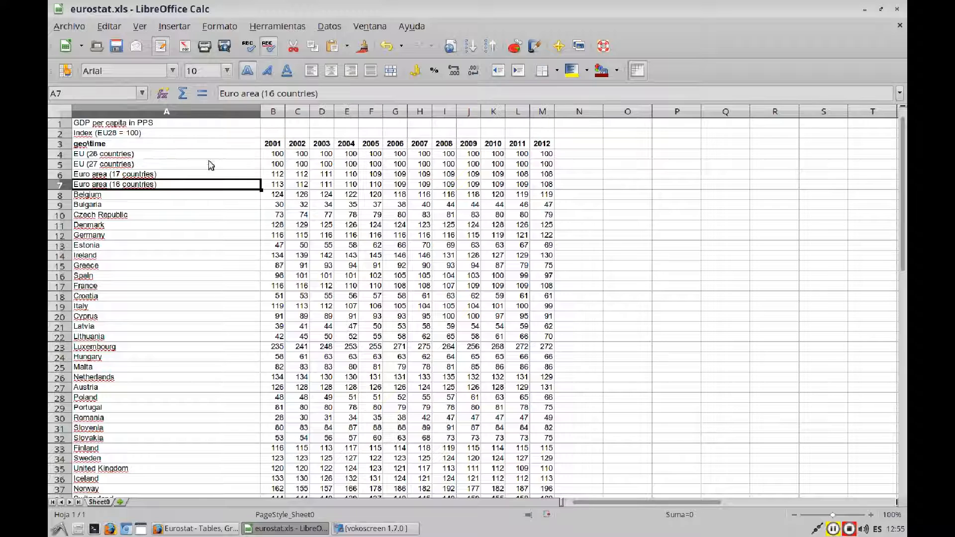
- Italicize the two title lines in cells A1:A2
{"action": "left_click_drag", "start_coordinate": [133, 124], "coordinate": [134, 133]}
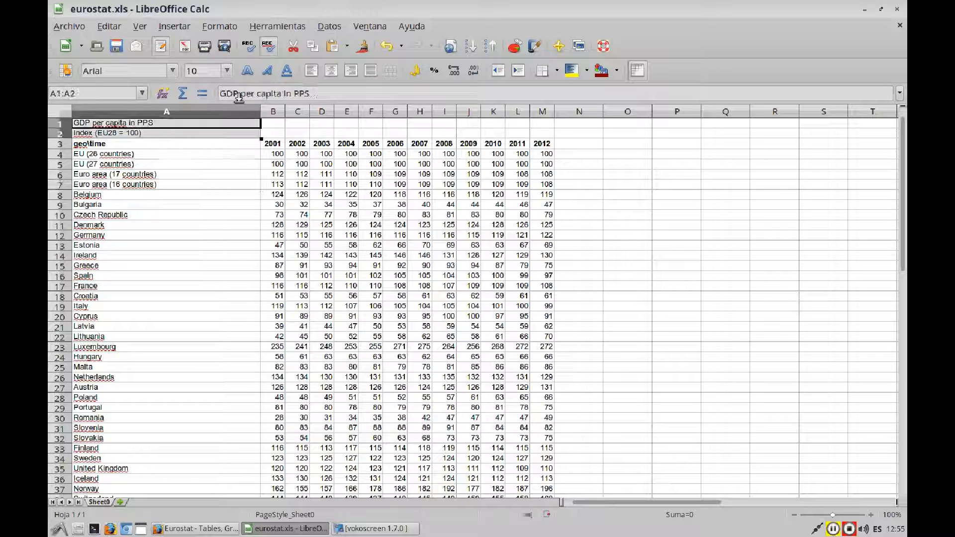
{"action": "left_click", "coordinate": [267, 70]}
{"action": "left_click", "coordinate": [184, 154]}
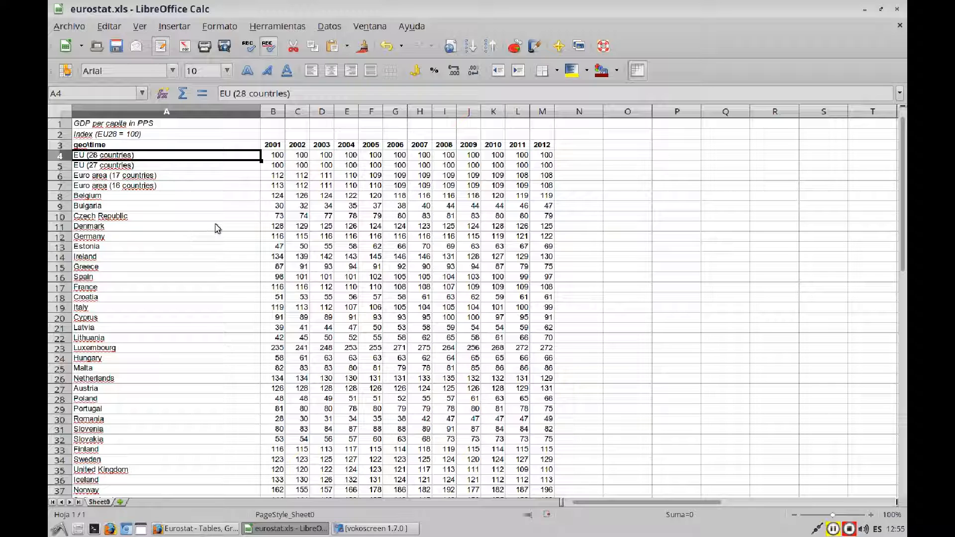
- Check in the print preview how the table fits the page, and compare it with the sheet's full extent
{"action": "left_click", "coordinate": [224, 46]}
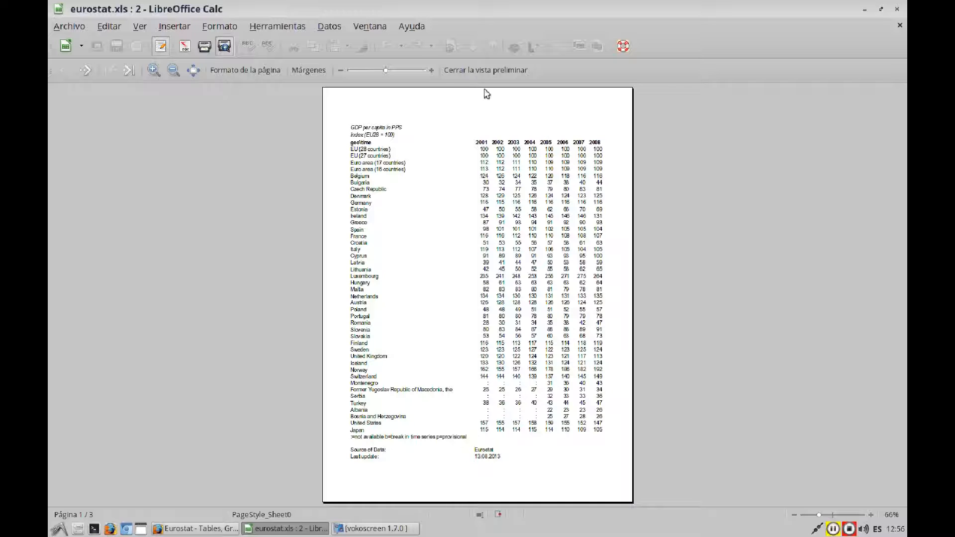
{"action": "left_click", "coordinate": [458, 75]}
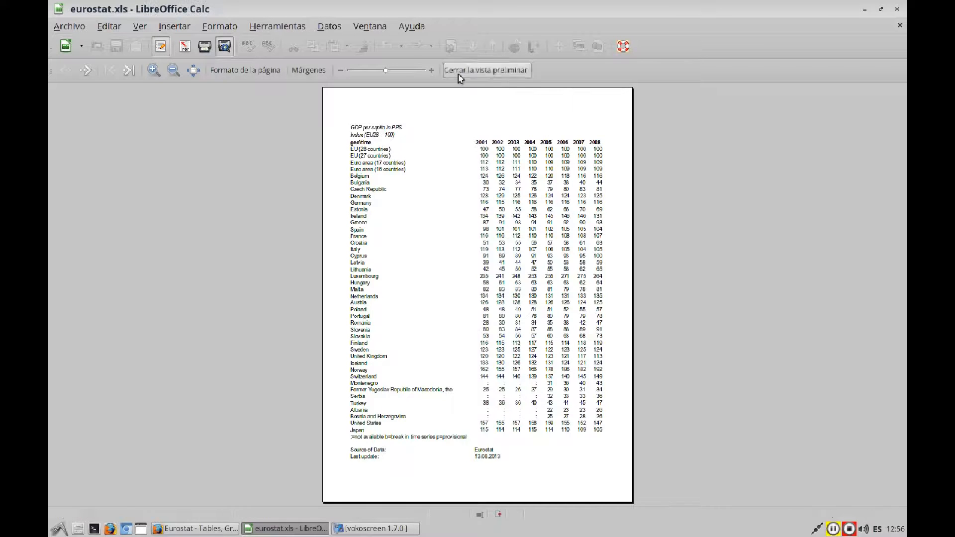
{"action": "left_click", "coordinate": [543, 148]}
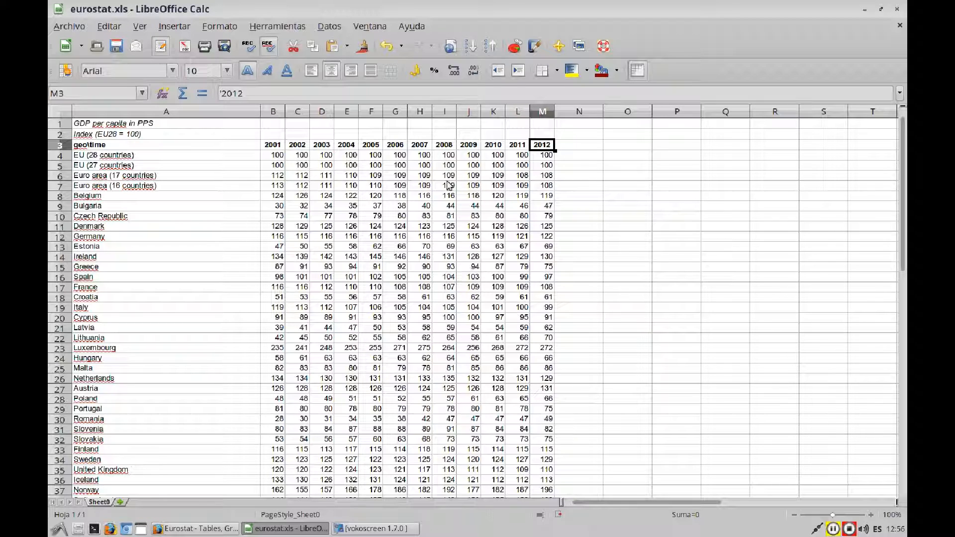
{"action": "scroll", "coordinate": [232, 244], "scroll_direction": "down", "scroll_amount": 5}
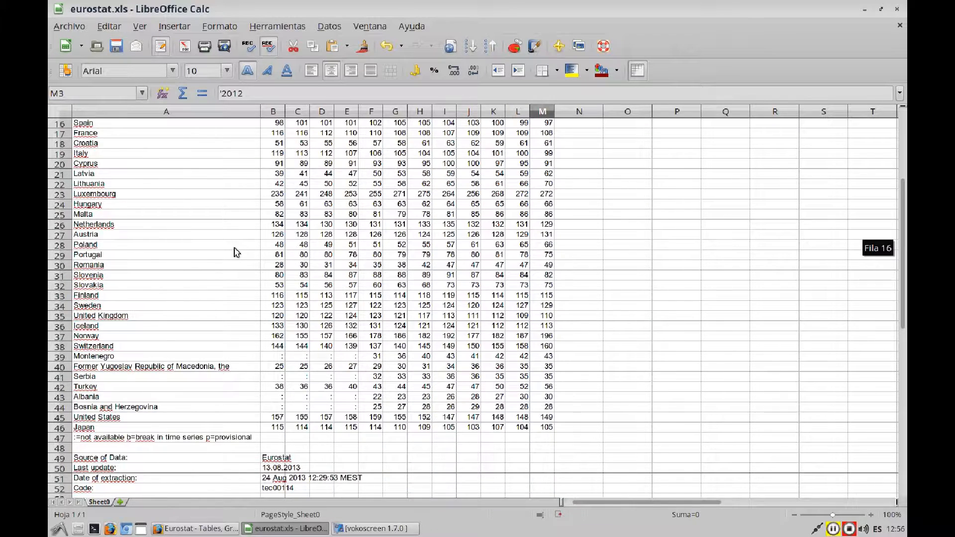
{"action": "scroll", "coordinate": [234, 251], "scroll_direction": "down", "scroll_amount": 3}
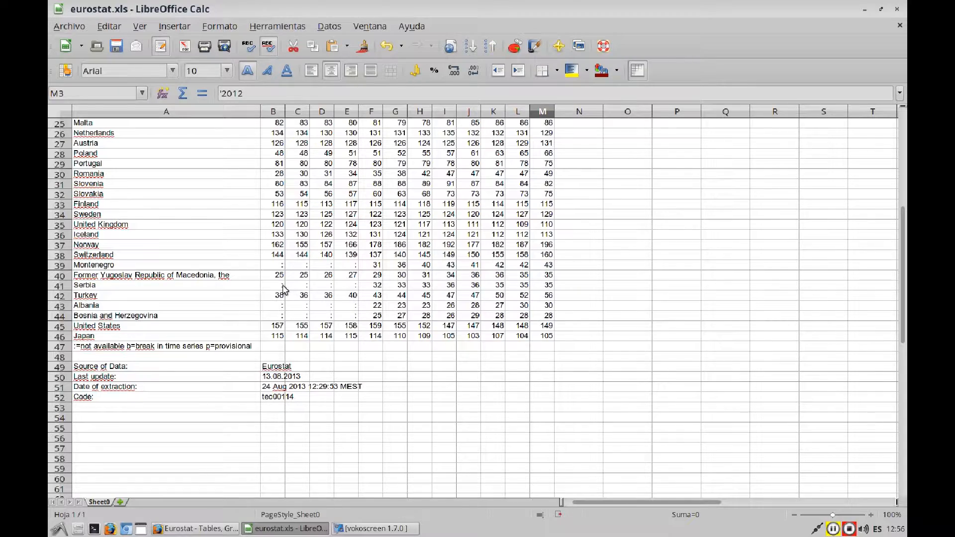
{"action": "scroll", "coordinate": [269, 296], "scroll_direction": "up", "scroll_amount": 8}
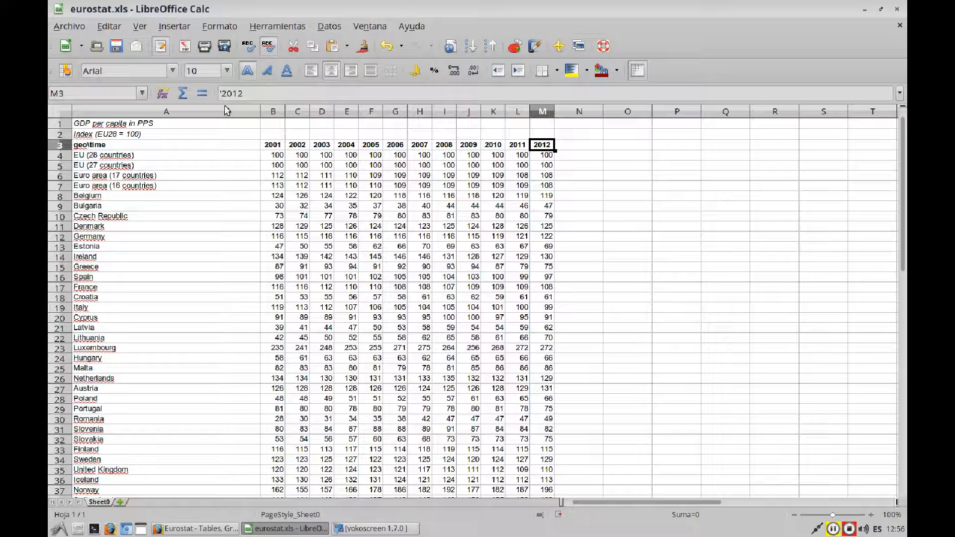
- Set the sheet's page format to A4 in portrait orientation
{"action": "left_click", "coordinate": [209, 26]}
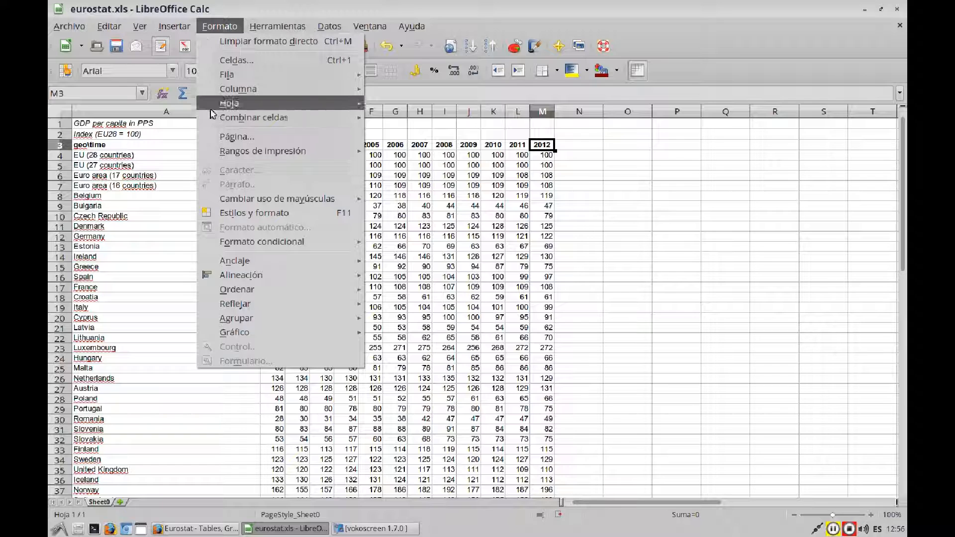
{"action": "left_click", "coordinate": [234, 137]}
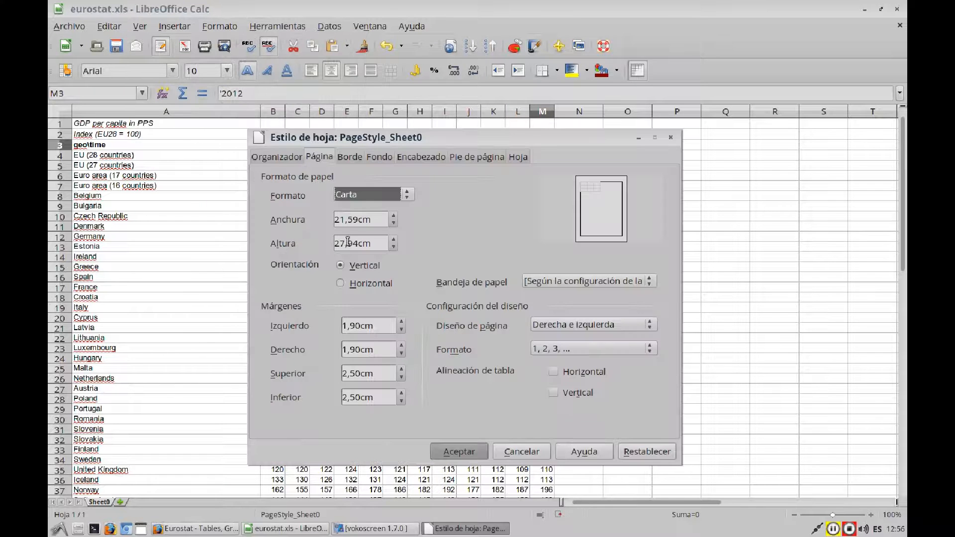
{"action": "left_click", "coordinate": [408, 194]}
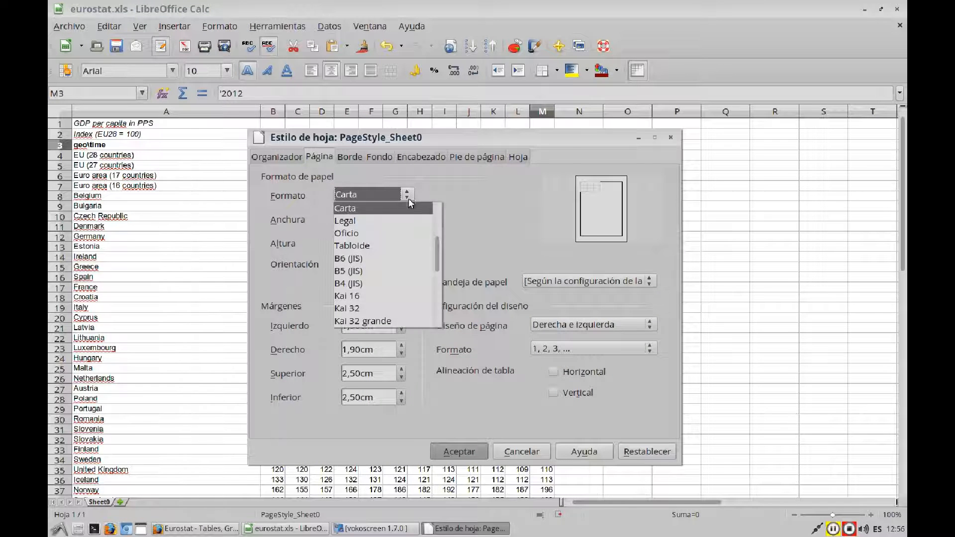
{"action": "scroll", "coordinate": [412, 241], "scroll_direction": "up", "scroll_amount": 3}
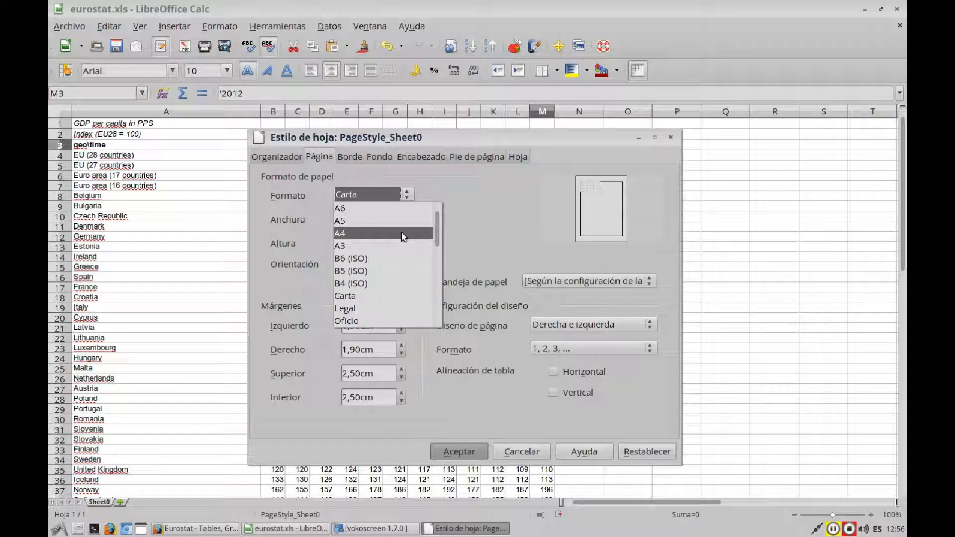
{"action": "left_click", "coordinate": [342, 234]}
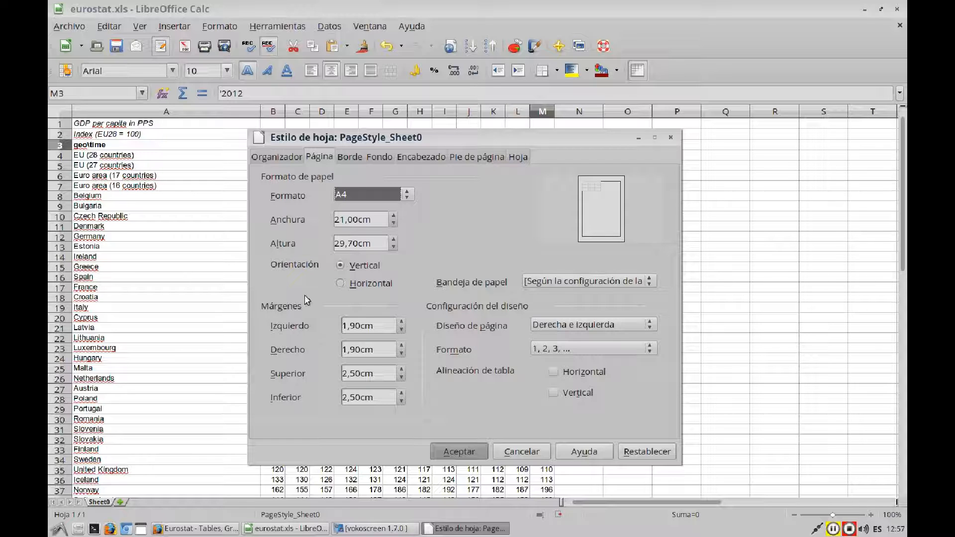
{"action": "left_click", "coordinate": [447, 454]}
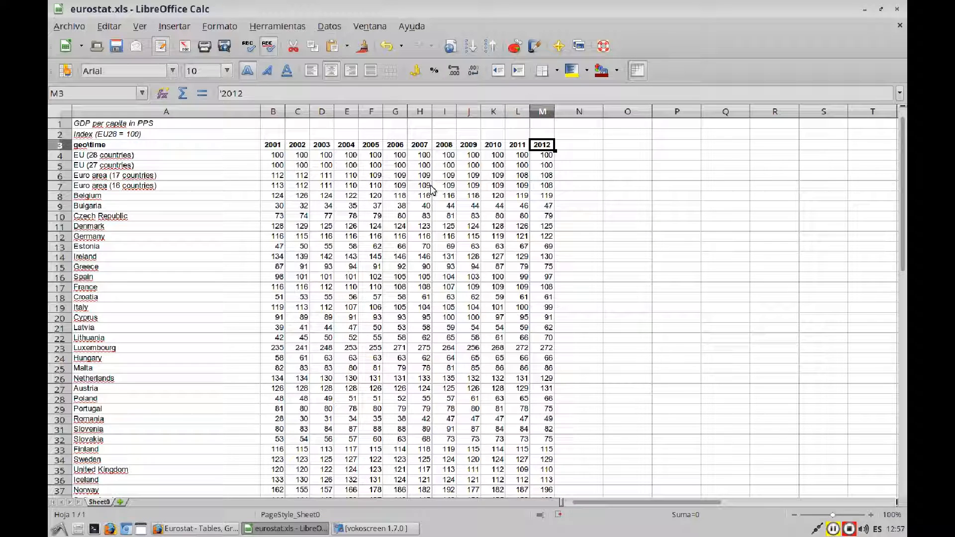
- Define the whole table with its source notes, cells A1:M52, as the print range
{"action": "left_click", "coordinate": [367, 207]}
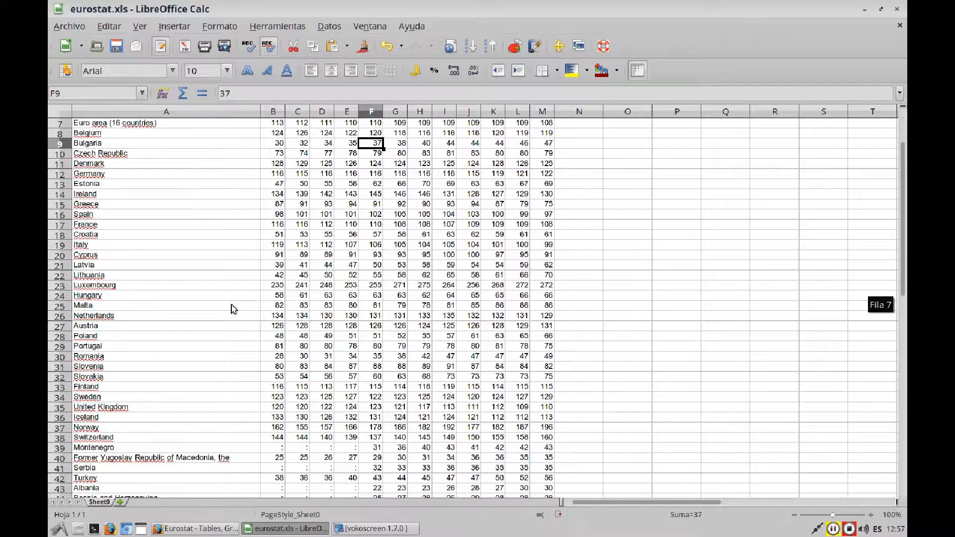
{"action": "scroll", "coordinate": [234, 310], "scroll_direction": "down", "scroll_amount": 5}
{"action": "scroll", "coordinate": [233, 310], "scroll_direction": "down", "scroll_amount": 1}
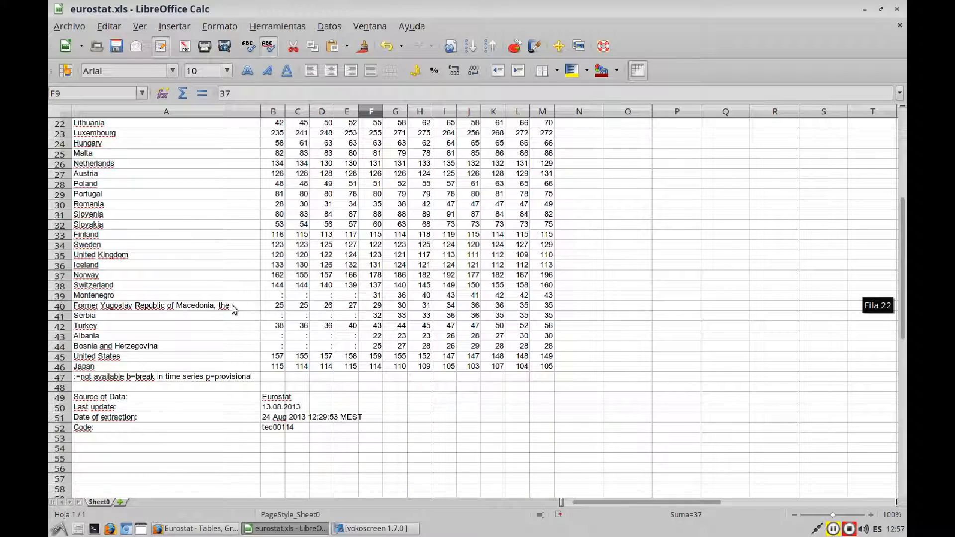
{"action": "left_click_drag", "start_coordinate": [83, 431], "coordinate": [541, 97]}
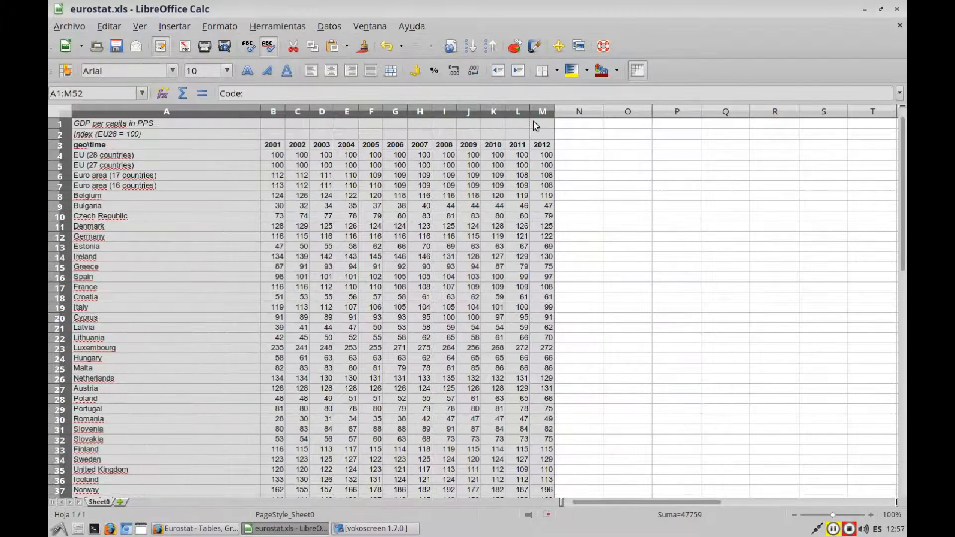
{"action": "scroll", "coordinate": [497, 224], "scroll_direction": "down", "scroll_amount": 10}
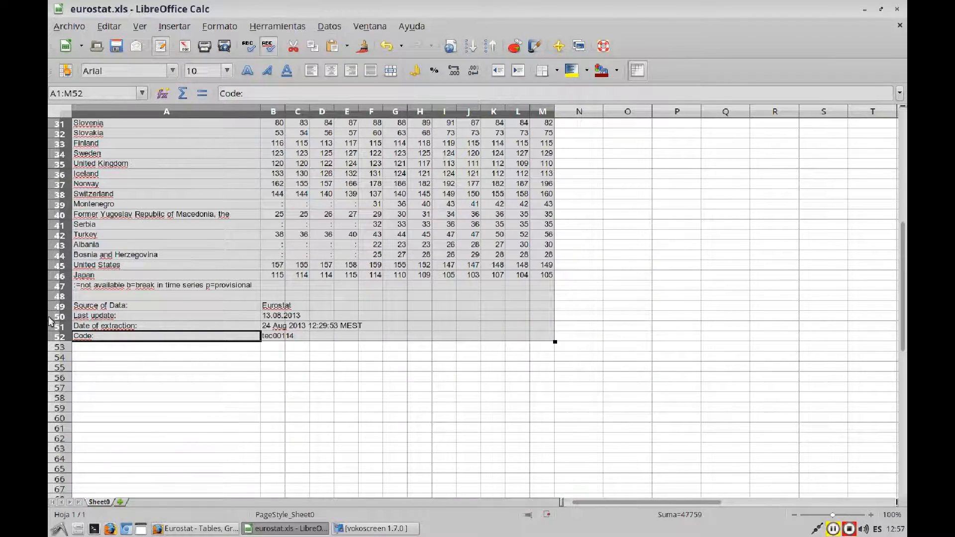
{"action": "scroll", "coordinate": [498, 199], "scroll_direction": "up", "scroll_amount": 10}
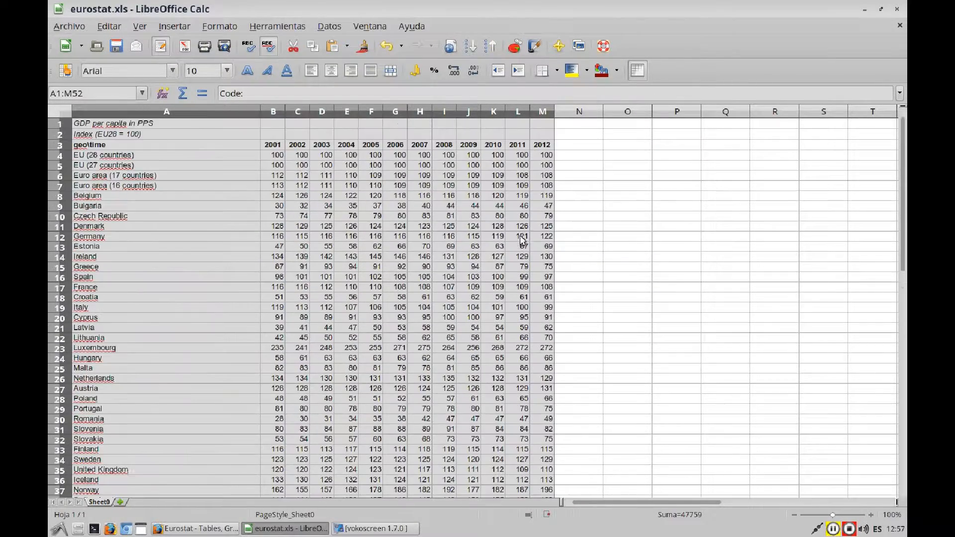
{"action": "left_click", "coordinate": [219, 26]}
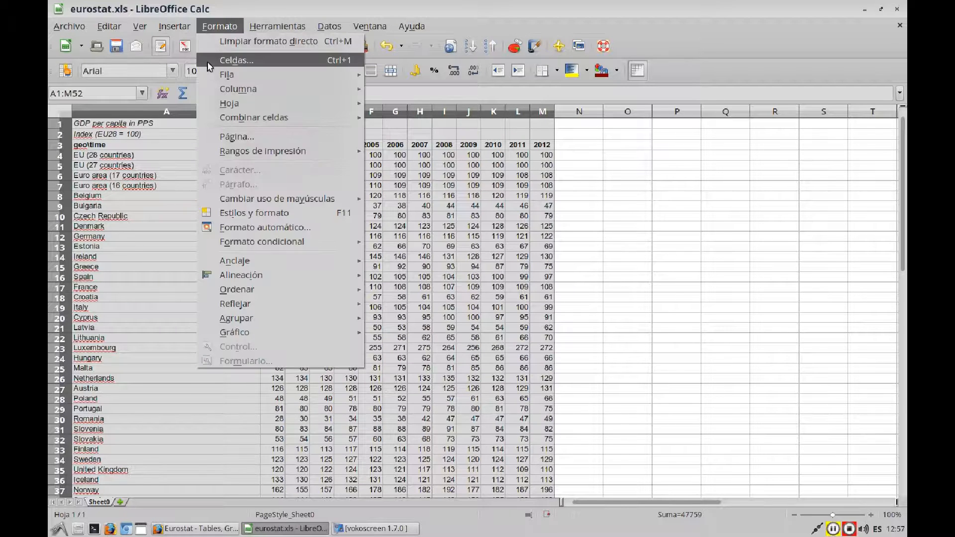
{"action": "mouse_move", "coordinate": [258, 151]}
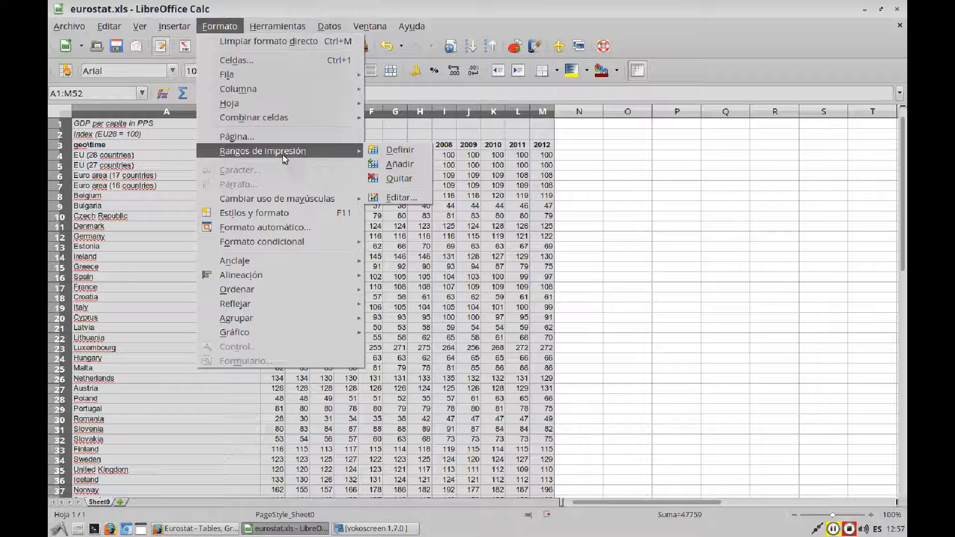
{"action": "left_click", "coordinate": [398, 150]}
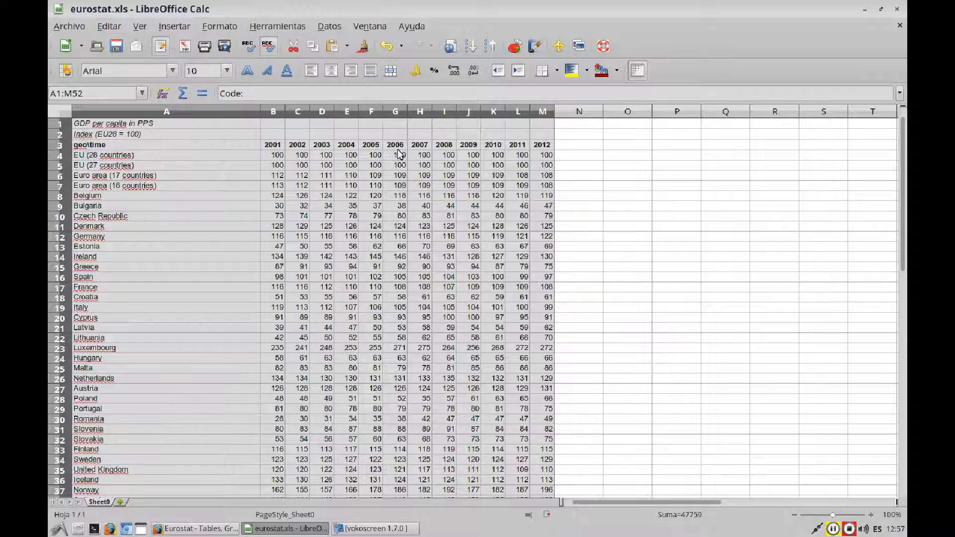
{"action": "left_click", "coordinate": [232, 218]}
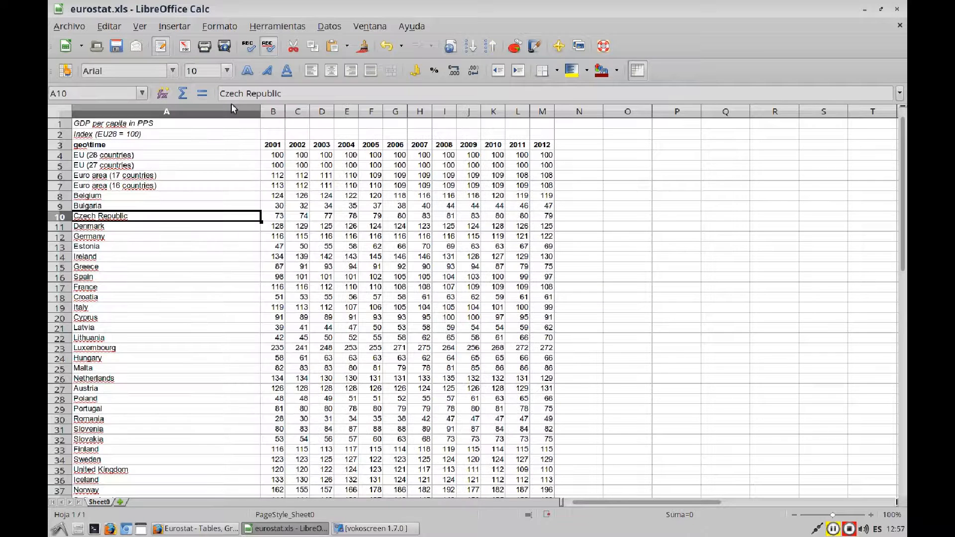
- From the print preview, set the scale mode to fit print ranges to width/height, at 1 page wide by 1 page tall
{"action": "left_click", "coordinate": [224, 53]}
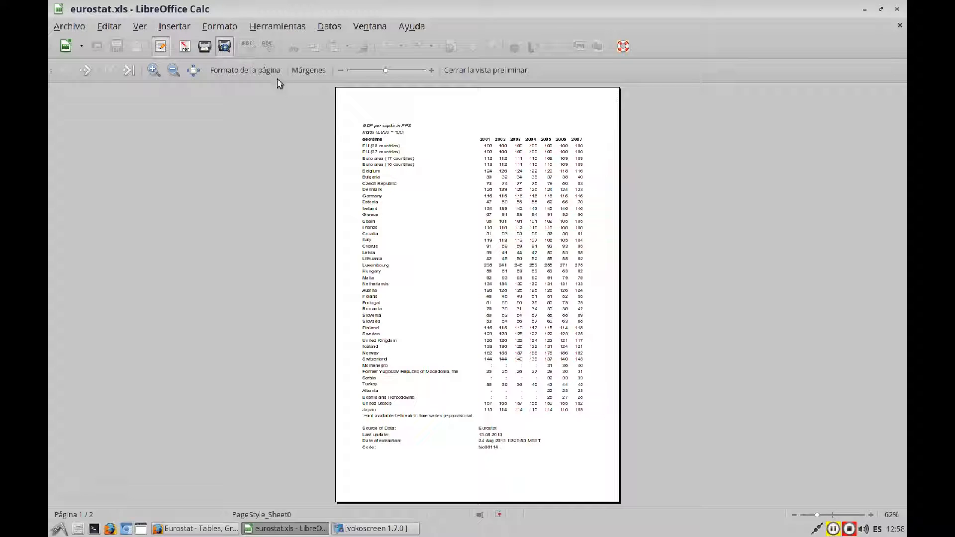
{"action": "left_click", "coordinate": [264, 71]}
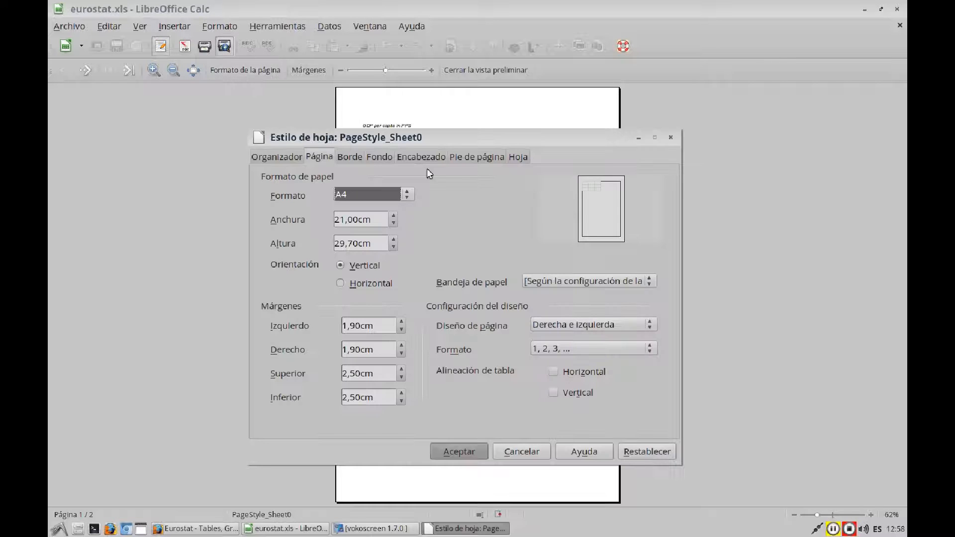
{"action": "left_click", "coordinate": [517, 157]}
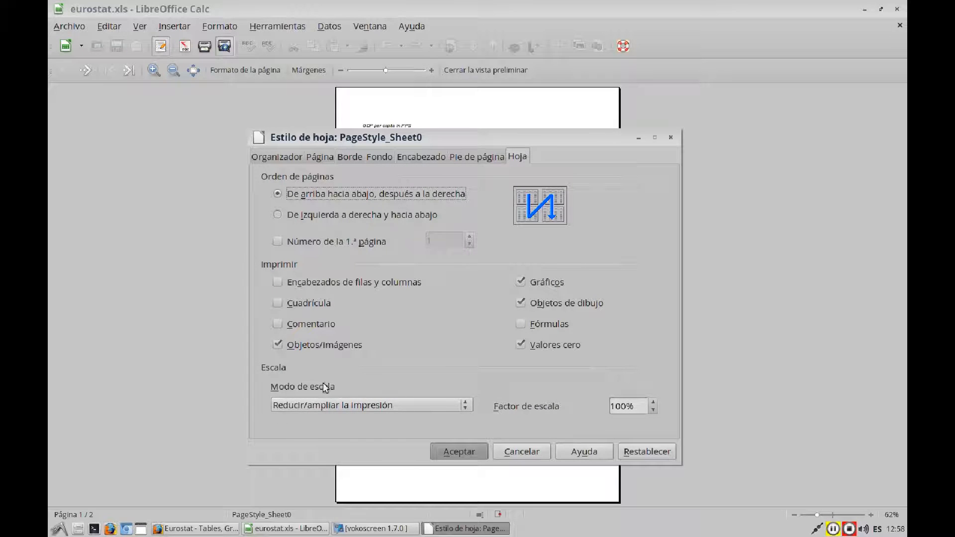
{"action": "left_click", "coordinate": [316, 405]}
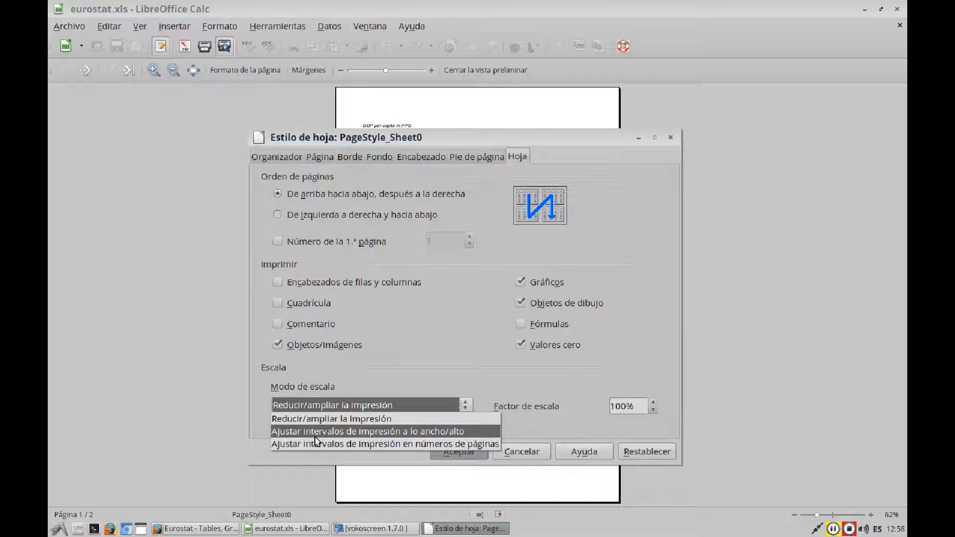
{"action": "left_click", "coordinate": [479, 432]}
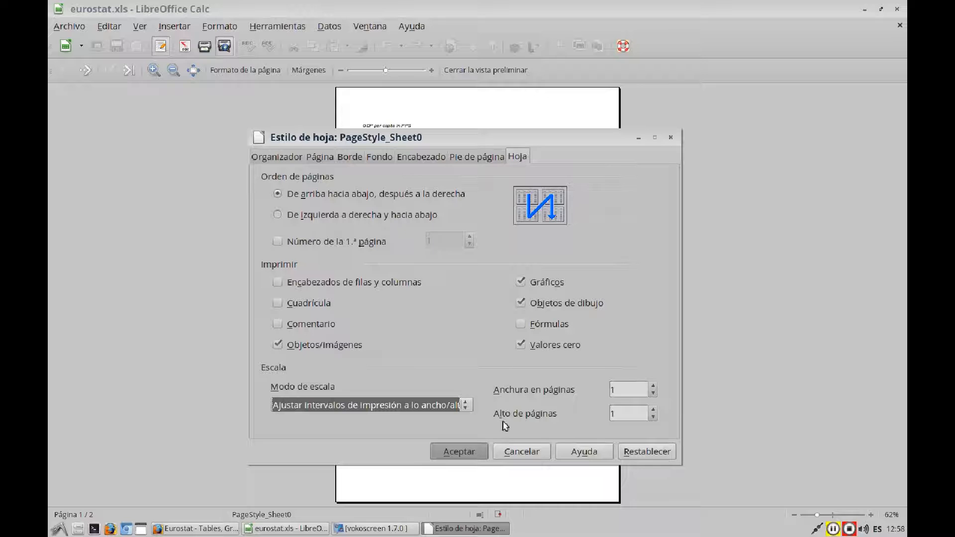
{"action": "left_click_drag", "start_coordinate": [414, 137], "coordinate": [278, 113]}
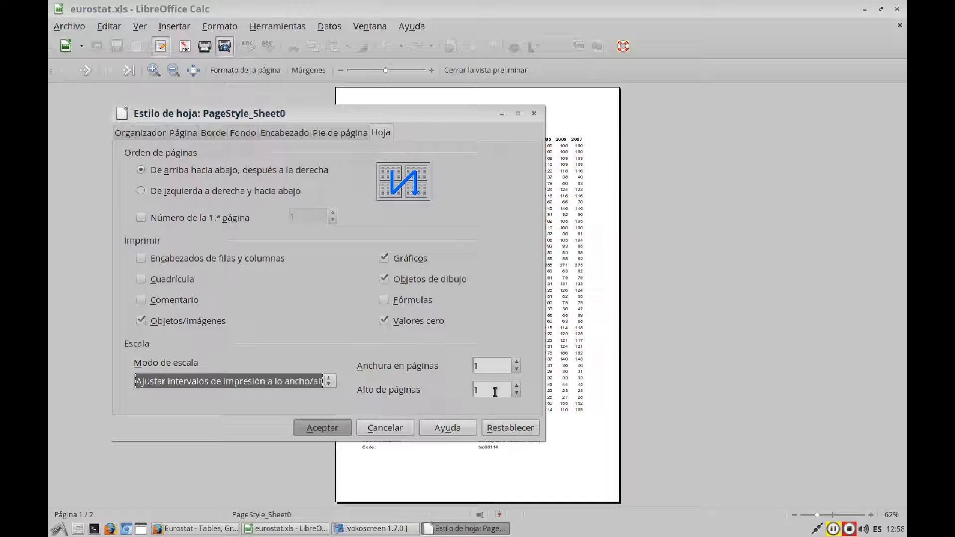
{"action": "left_click", "coordinate": [319, 427]}
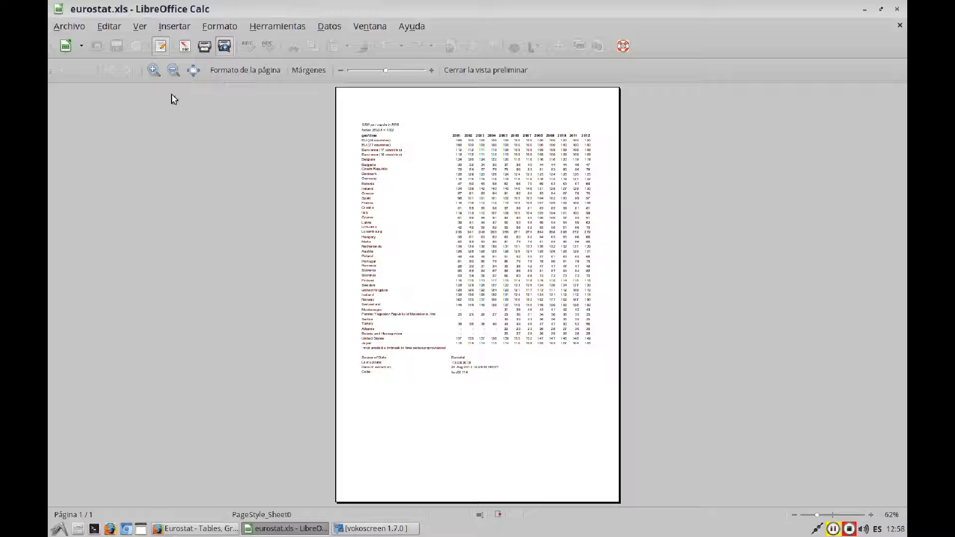
- Set the print scaling to 1 page wide and 5 pages tall in the page format settings
{"action": "left_click", "coordinate": [231, 75]}
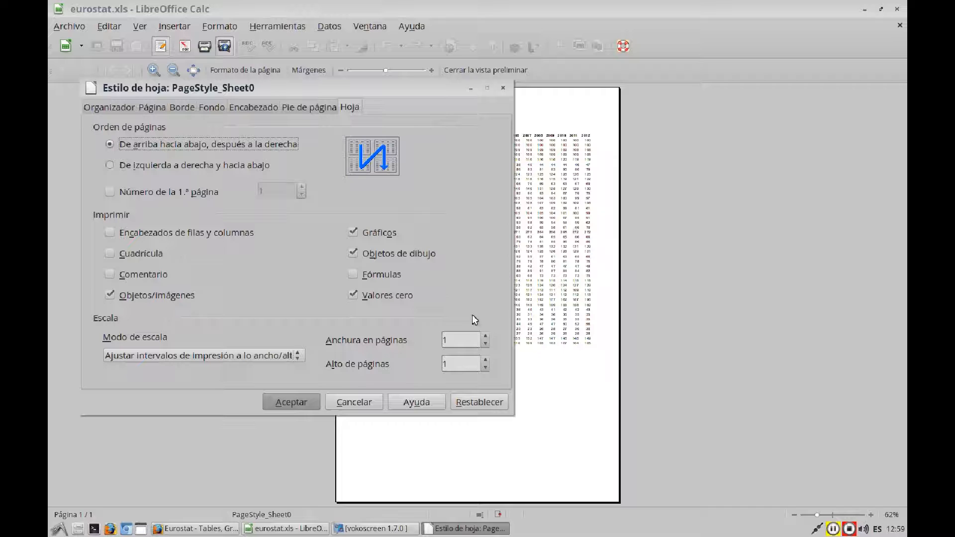
{"action": "left_click", "coordinate": [148, 114]}
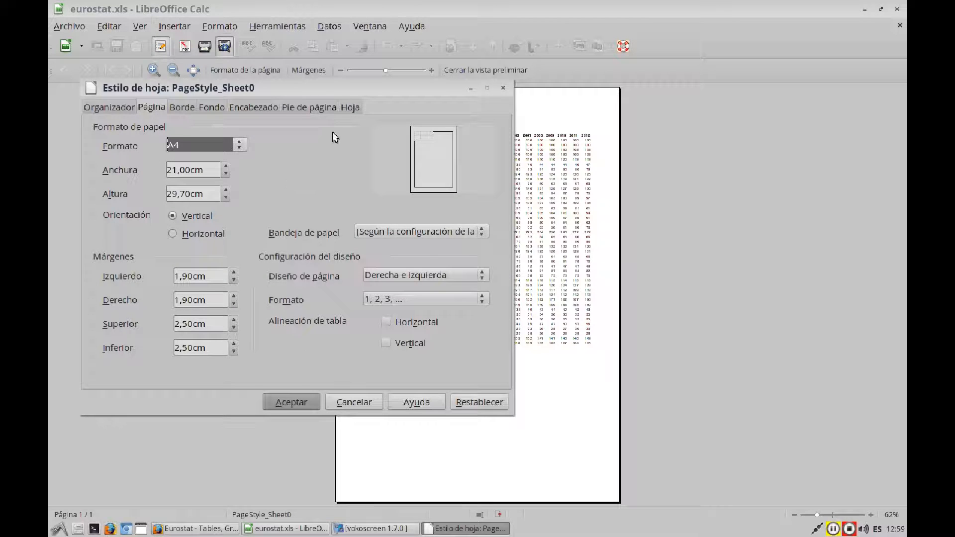
{"action": "left_click", "coordinate": [350, 107]}
{"action": "left_click", "coordinate": [485, 337]}
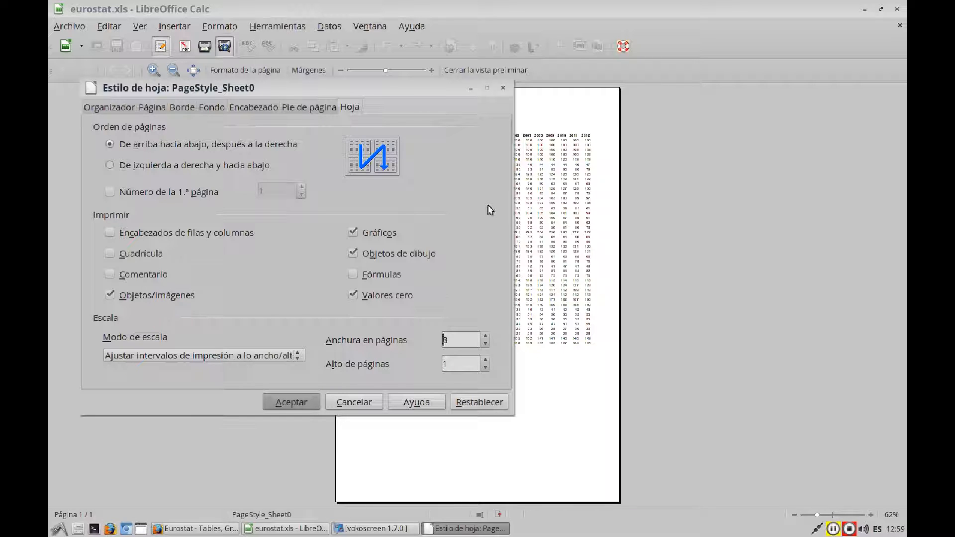
{"action": "left_click", "coordinate": [485, 344]}
{"action": "left_click", "coordinate": [485, 344]}
{"action": "left_click", "coordinate": [486, 361]}
{"action": "left_click", "coordinate": [291, 402]}
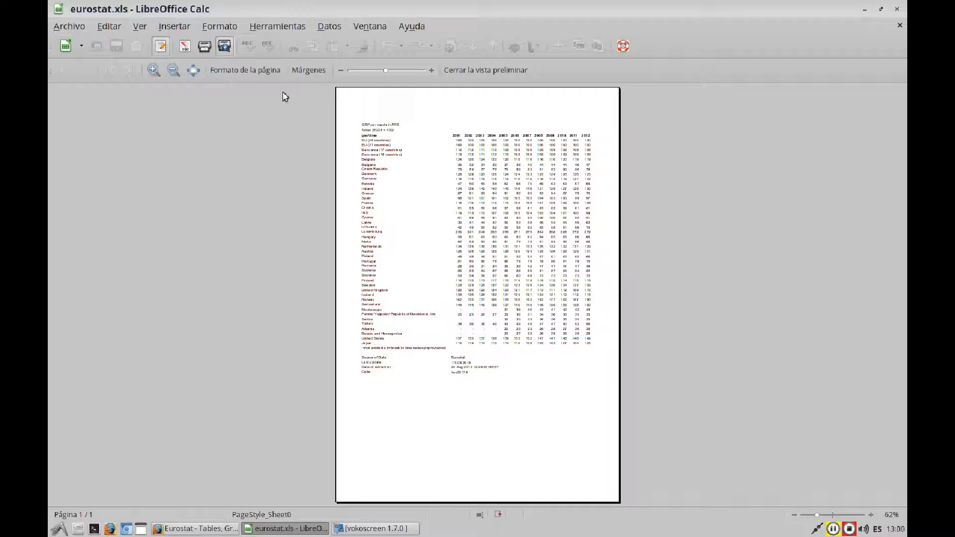
- Set the print scaling's height to 11 pages, recheck the page format settings and close the print preview
{"action": "left_click", "coordinate": [266, 75]}
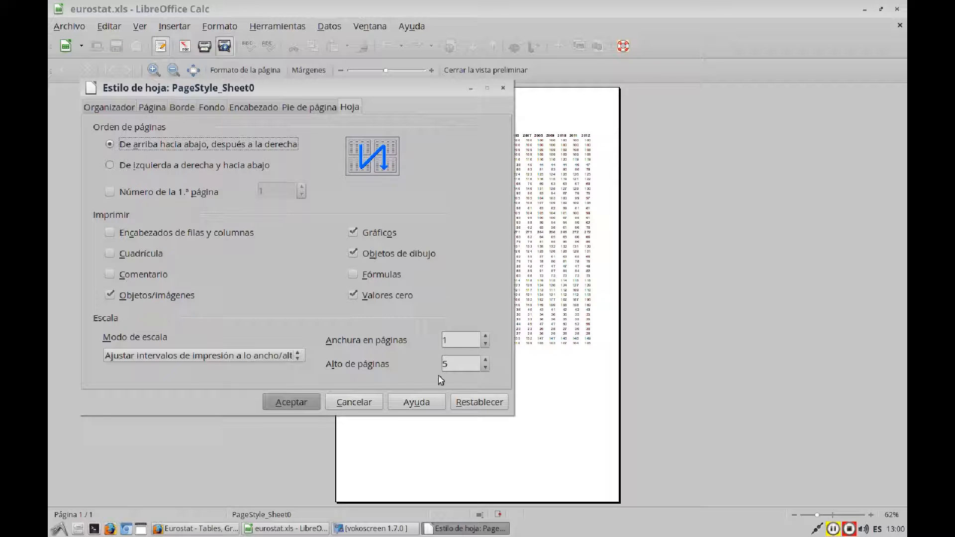
{"action": "double_click", "coordinate": [459, 364]}
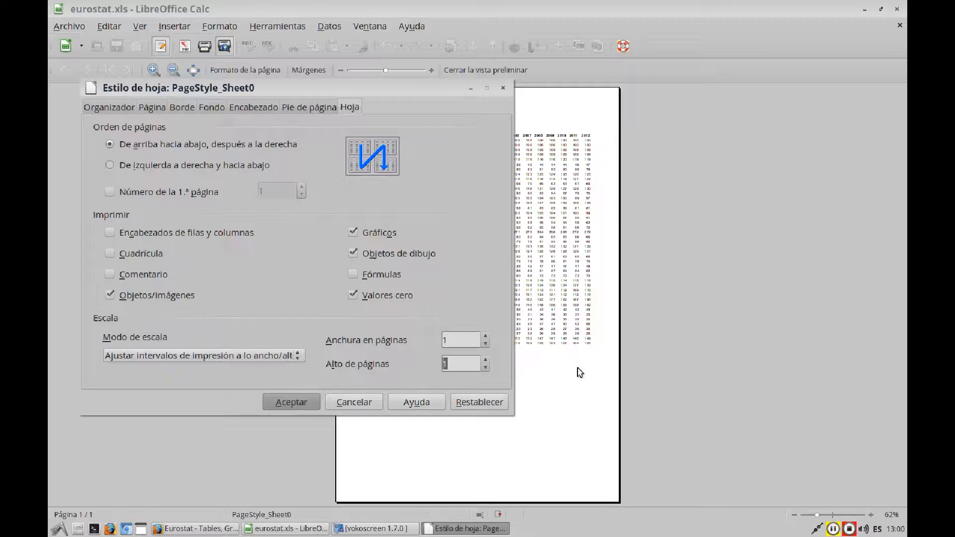
{"action": "left_click", "coordinate": [485, 359]}
{"action": "left_click", "coordinate": [485, 359]}
{"action": "left_click", "coordinate": [486, 359]}
{"action": "left_click", "coordinate": [486, 359]}
{"action": "left_click", "coordinate": [486, 359]}
{"action": "left_click", "coordinate": [291, 401]}
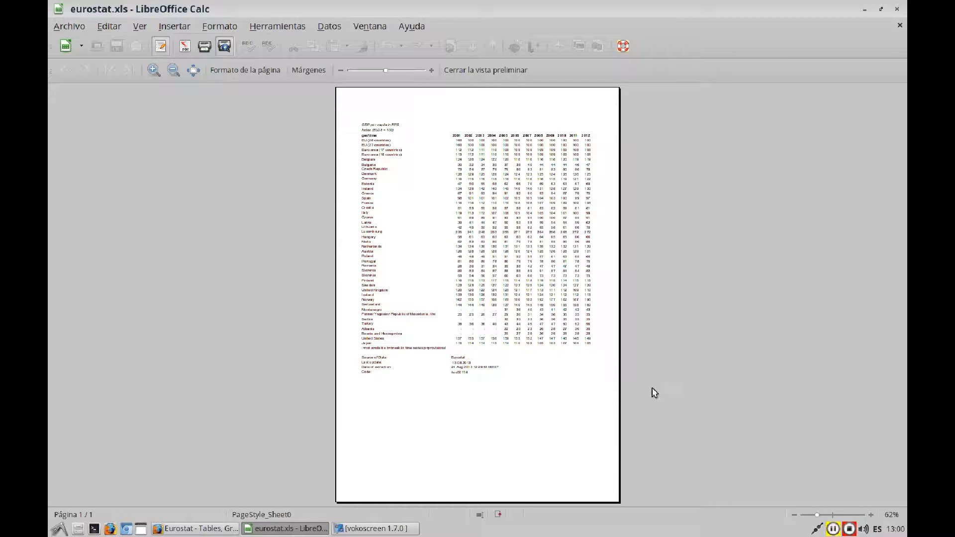
{"action": "left_click", "coordinate": [214, 81]}
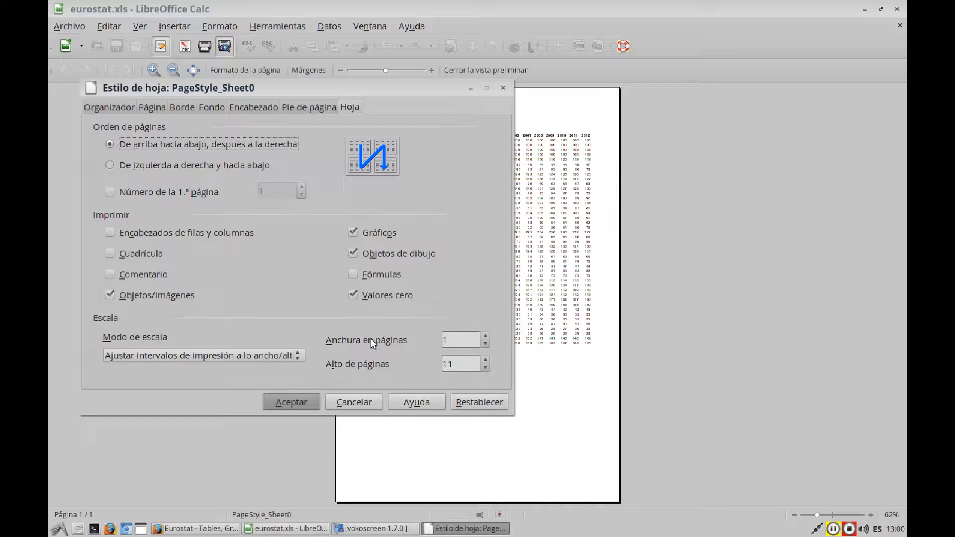
{"action": "left_click", "coordinate": [368, 407]}
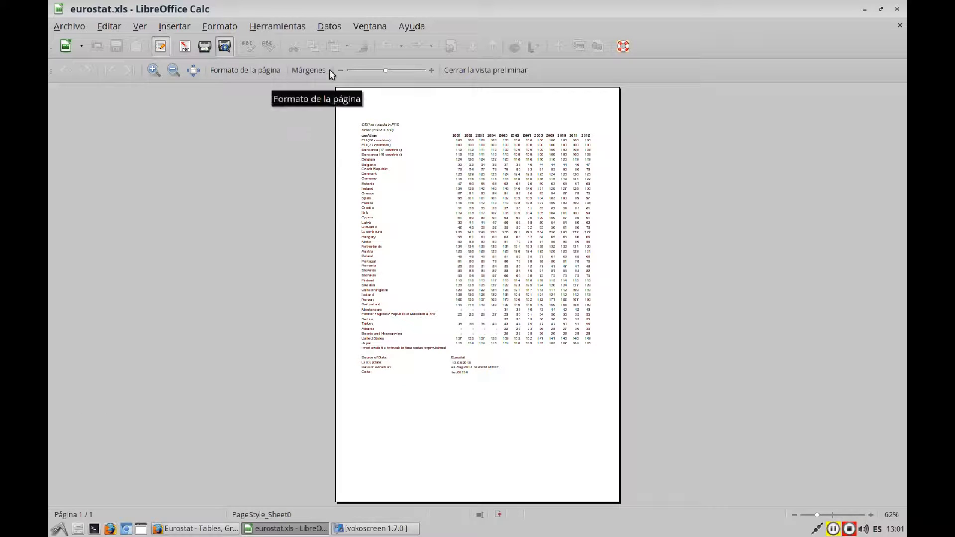
{"action": "left_click", "coordinate": [488, 74]}
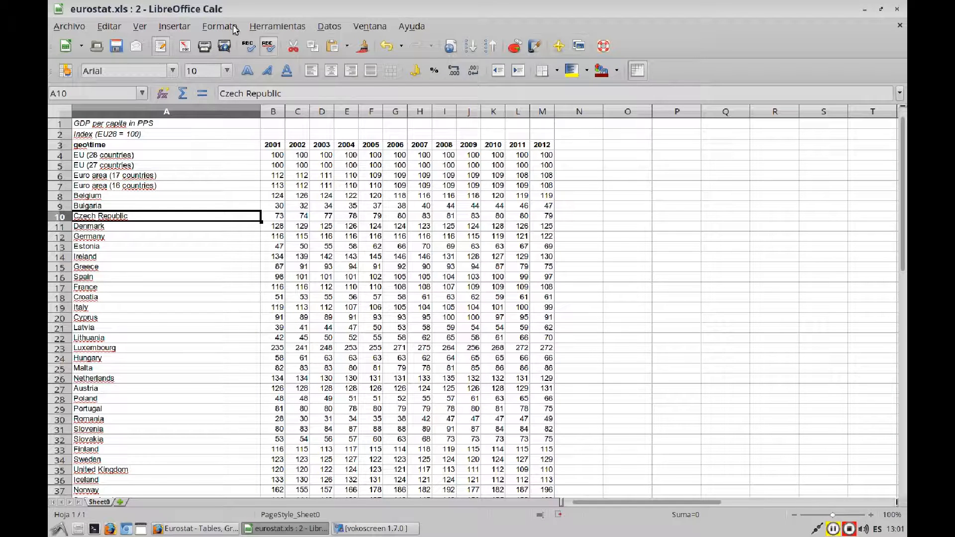
- Edit the print ranges so that row 3, with the year headings, repeats on each printed page, and accept the change
{"action": "left_click", "coordinate": [235, 30]}
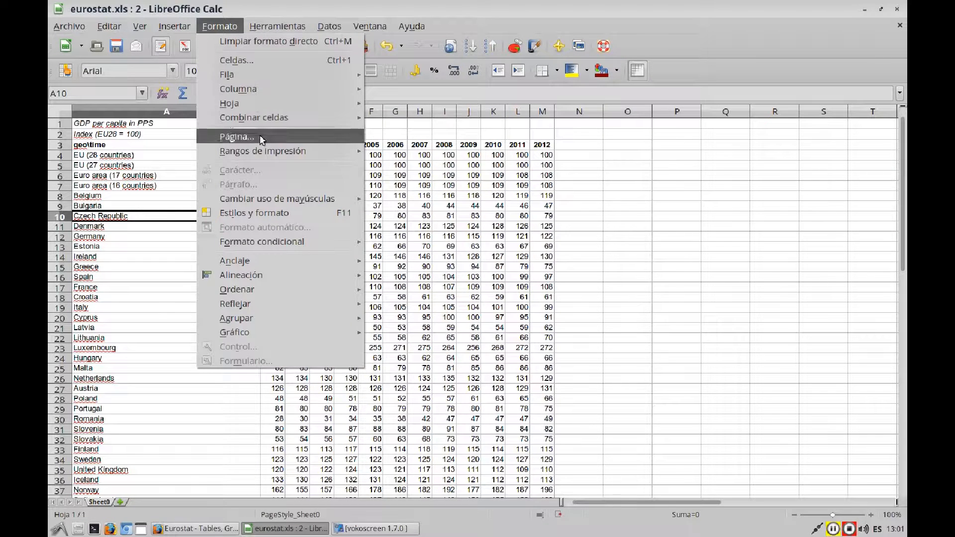
{"action": "mouse_move", "coordinate": [264, 154]}
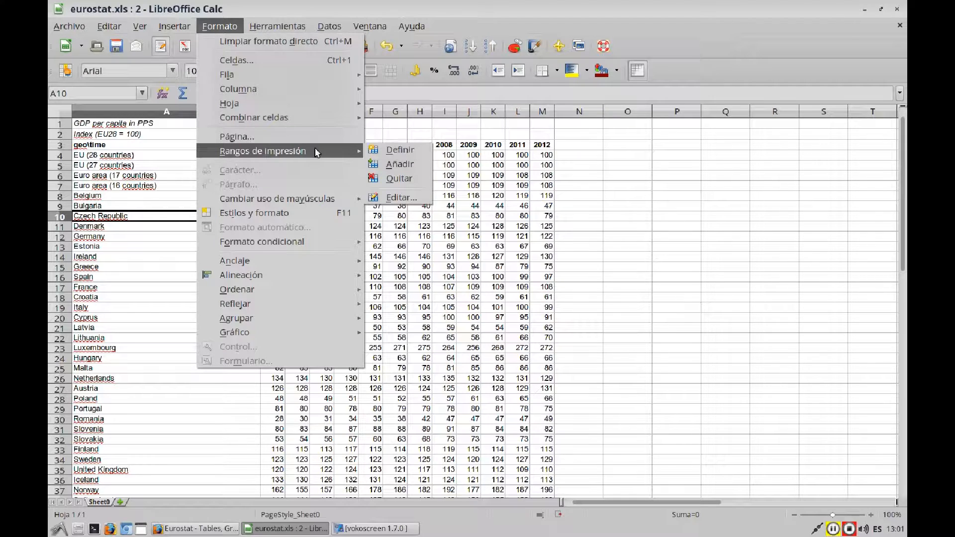
{"action": "left_click", "coordinate": [412, 199]}
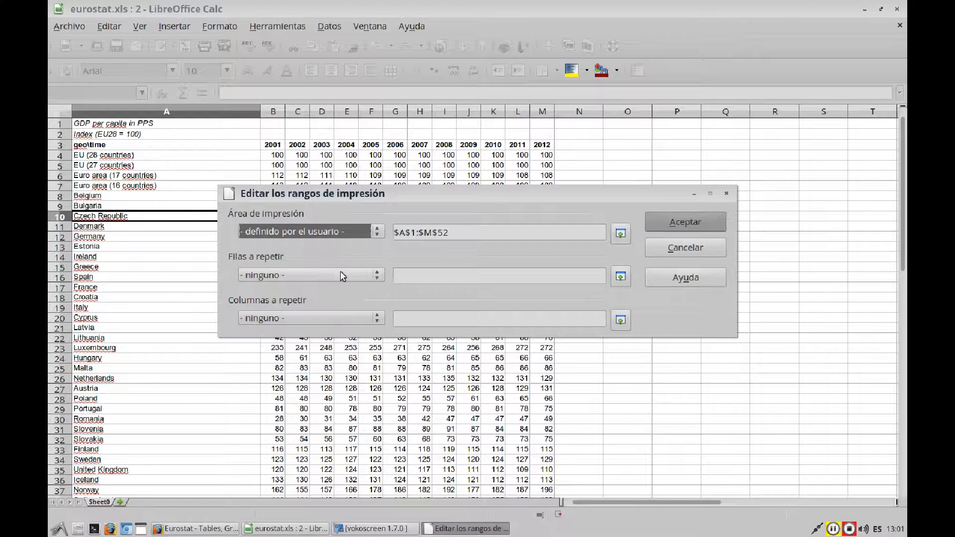
{"action": "left_click", "coordinate": [379, 277]}
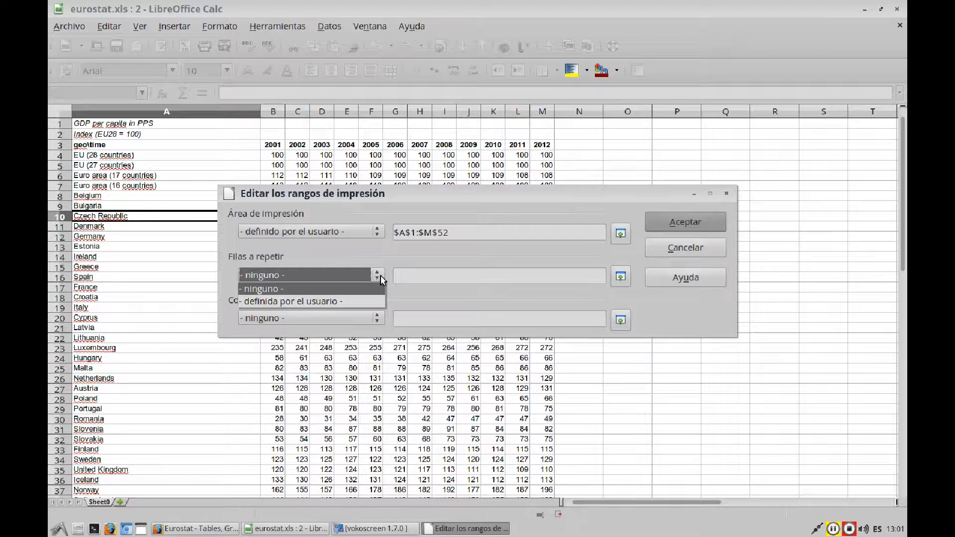
{"action": "left_click", "coordinate": [382, 280]}
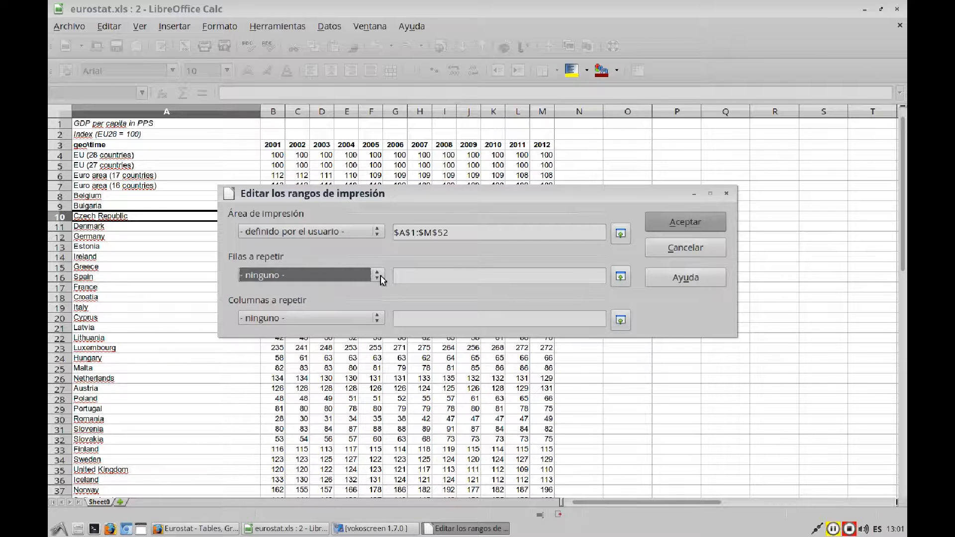
{"action": "left_click", "coordinate": [620, 278]}
{"action": "left_click", "coordinate": [61, 150]}
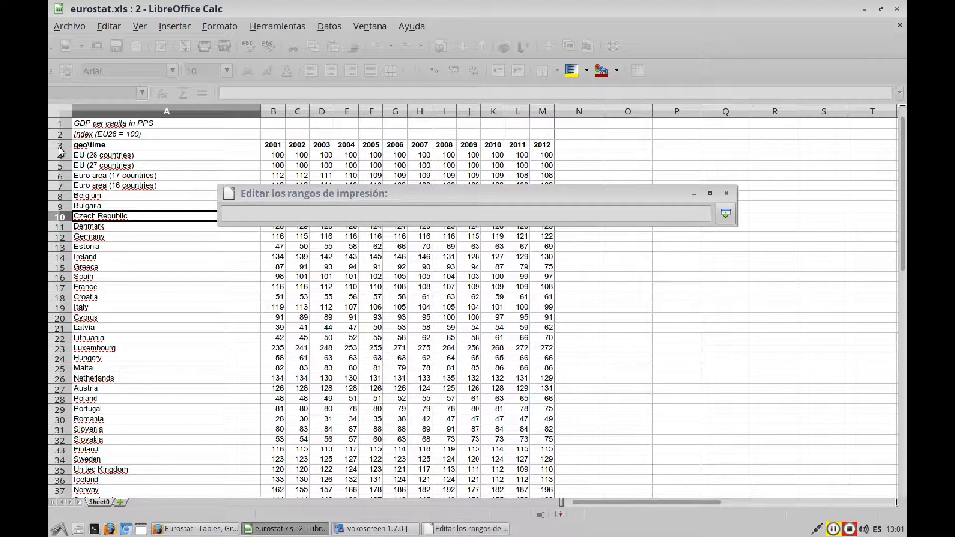
{"action": "left_click", "coordinate": [60, 148]}
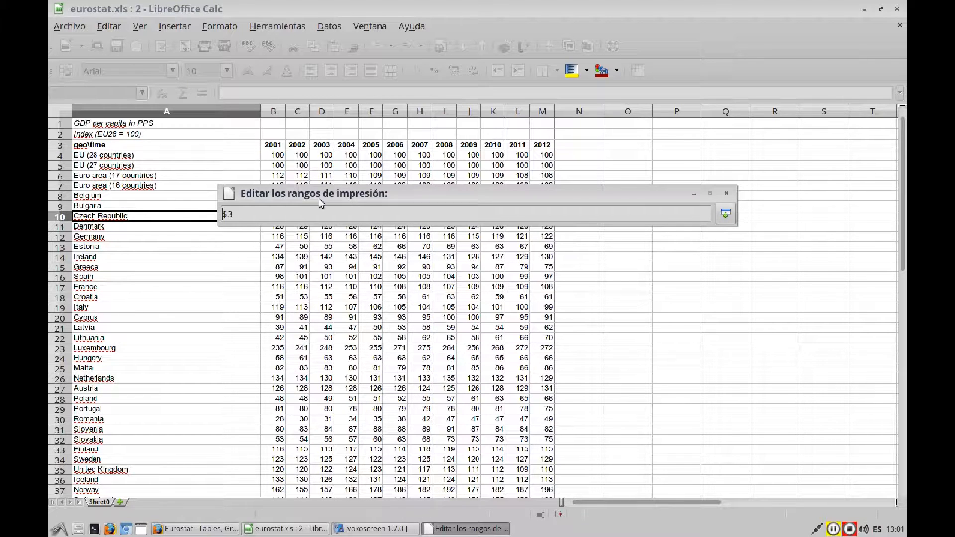
{"action": "left_click", "coordinate": [726, 215]}
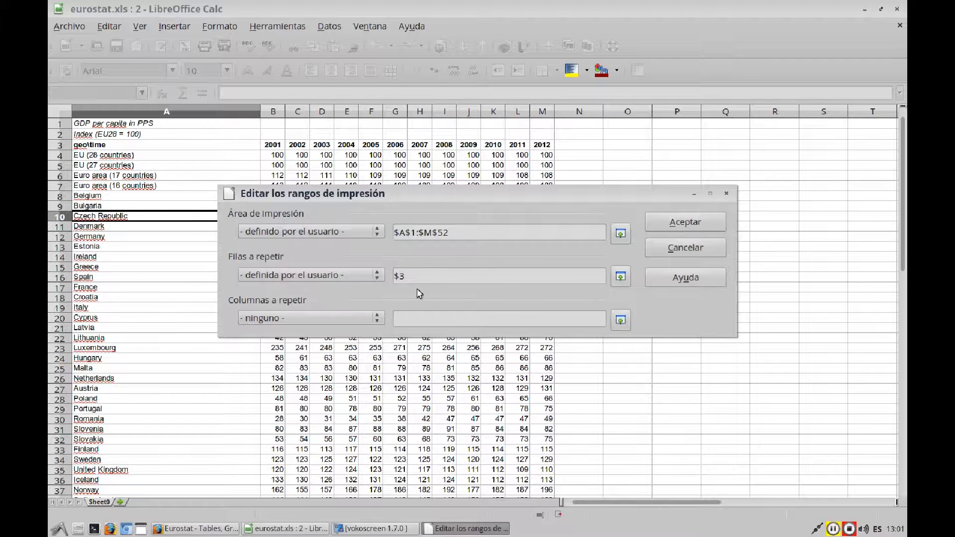
{"action": "left_click", "coordinate": [441, 317]}
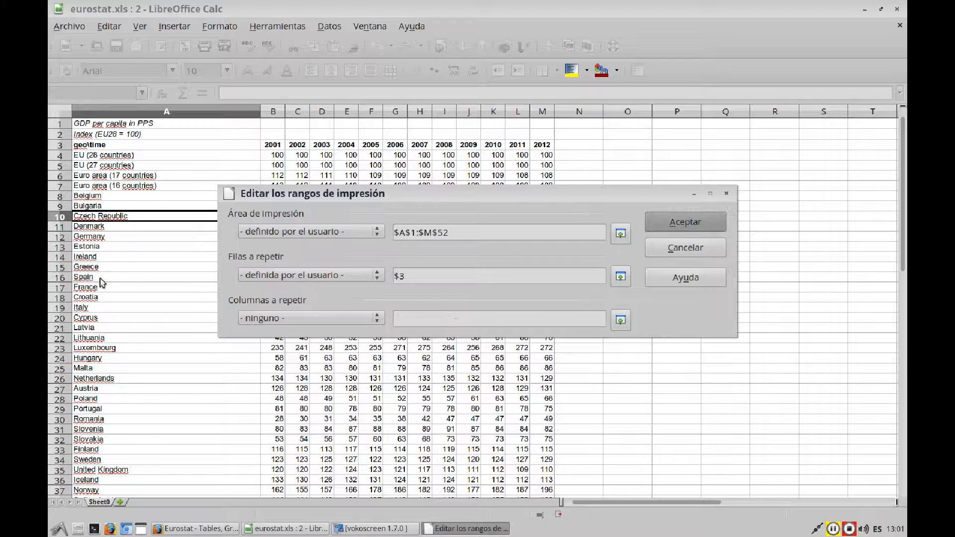
{"action": "scroll", "coordinate": [152, 368], "scroll_direction": "down", "scroll_amount": 4}
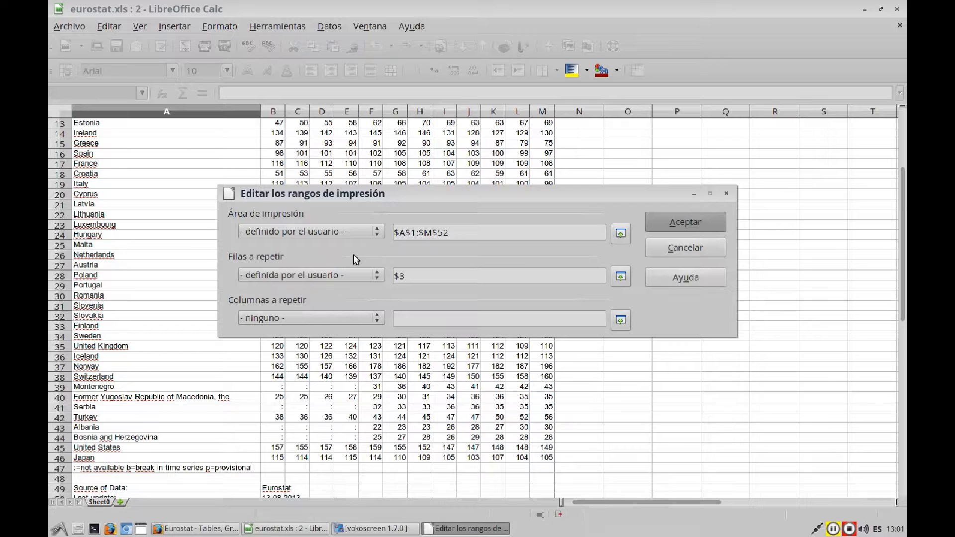
{"action": "left_click", "coordinate": [667, 219]}
{"action": "scroll", "coordinate": [404, 335], "scroll_direction": "up", "scroll_amount": 4}
{"action": "left_click", "coordinate": [90, 146]}
{"action": "left_click_drag", "start_coordinate": [90, 149], "coordinate": [542, 148]}
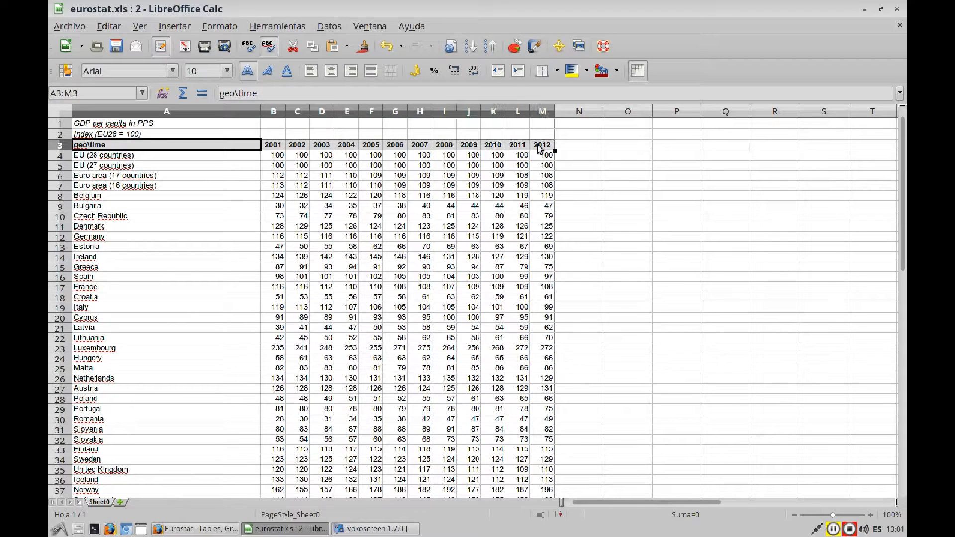
{"action": "left_click", "coordinate": [400, 248]}
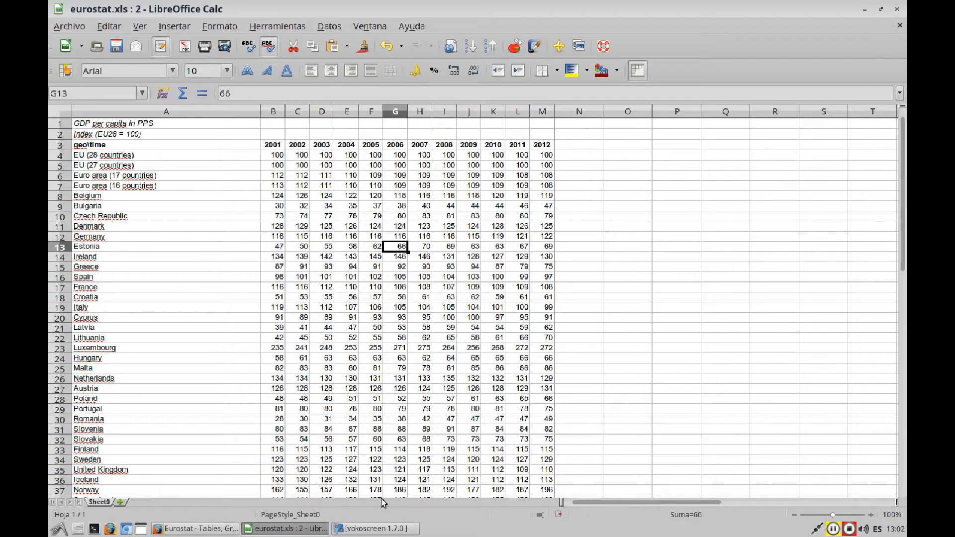